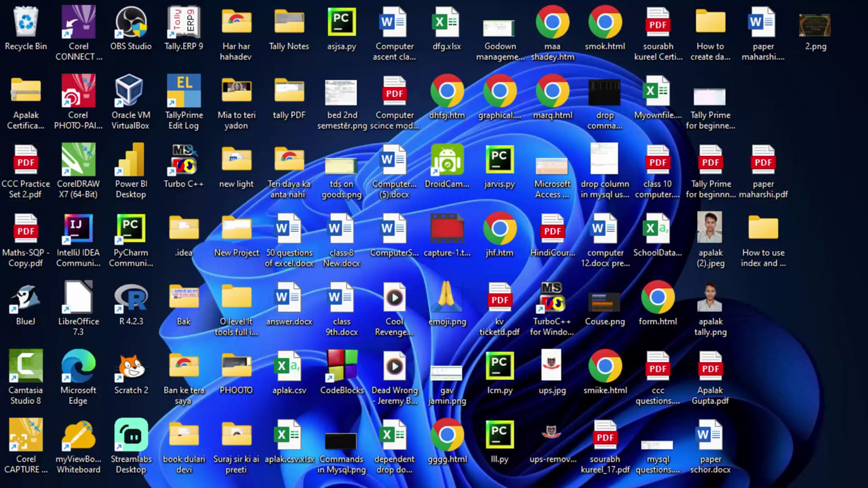
- Refresh the Windows desktop and restore the OpenOffice Calc marks sheet window
right_click(866, 163)
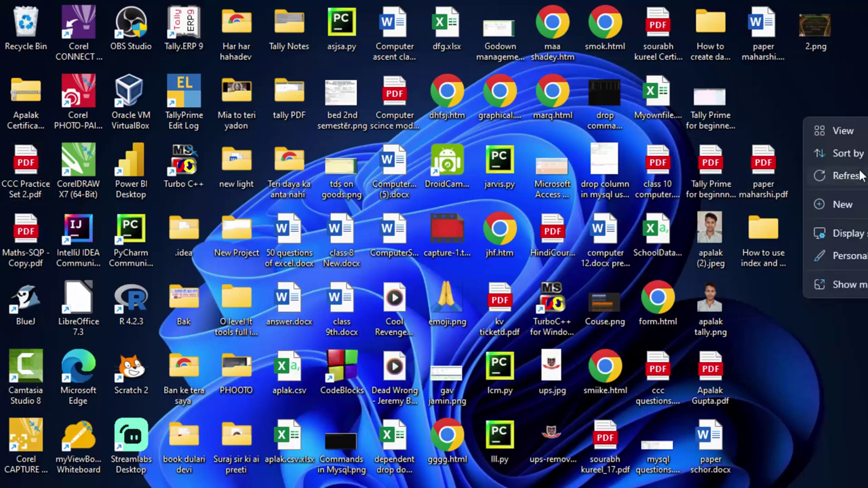
click(814, 175)
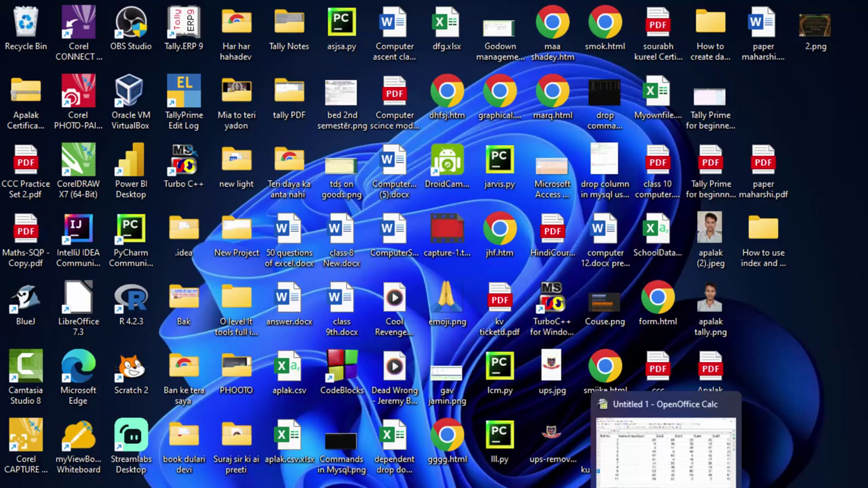
click(665, 445)
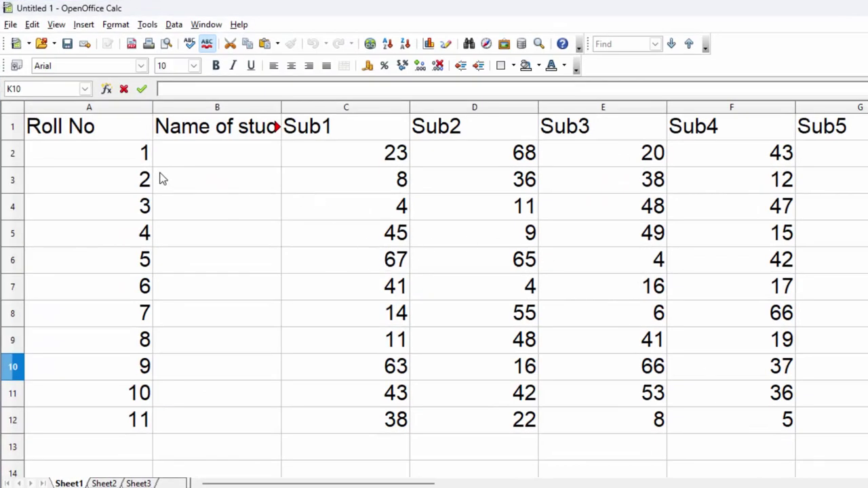
- Widen column B to fit the 'Name of students' heading, then select B2:B12
click(84, 134)
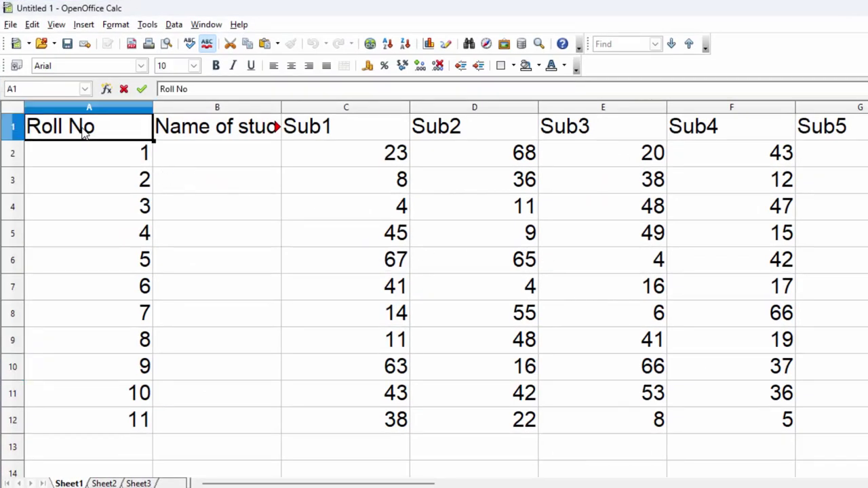
drag(281, 109, 327, 129)
click(287, 134)
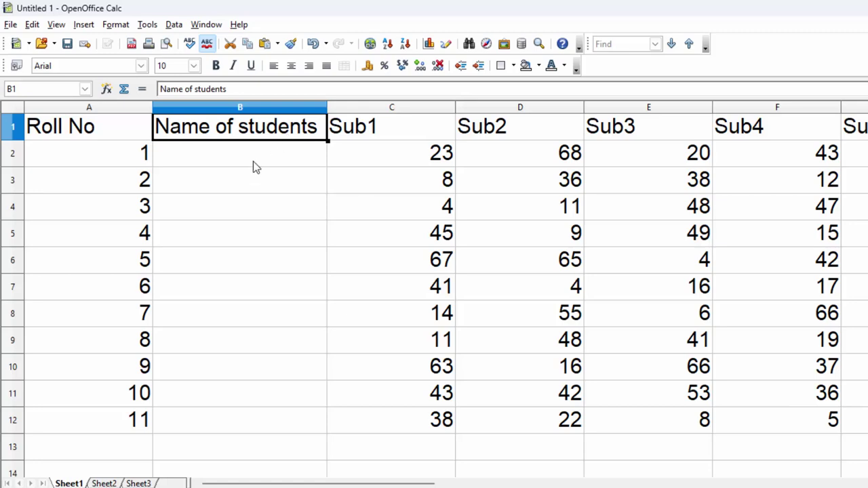
drag(256, 171, 249, 426)
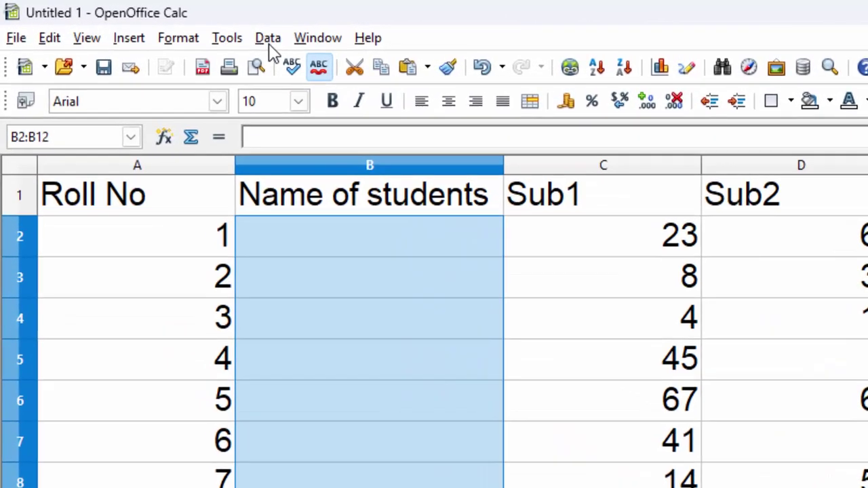
- Open Data > Validity for B2:B12 and set Allow to List
click(174, 24)
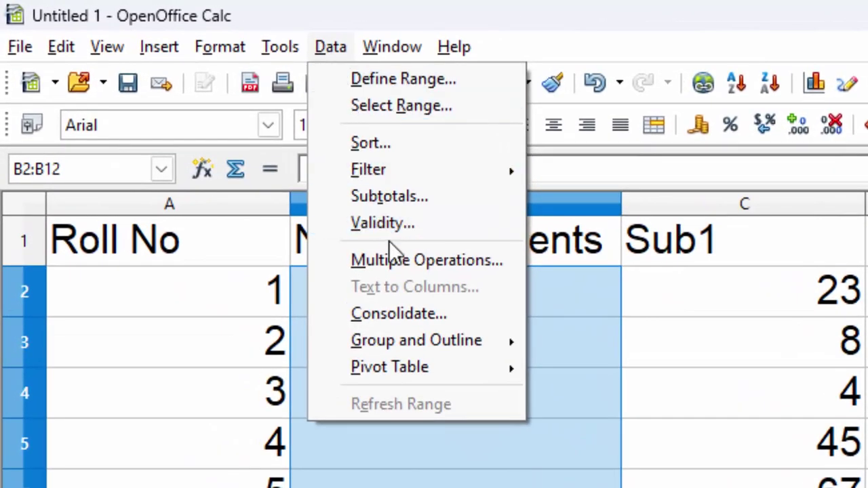
click(382, 223)
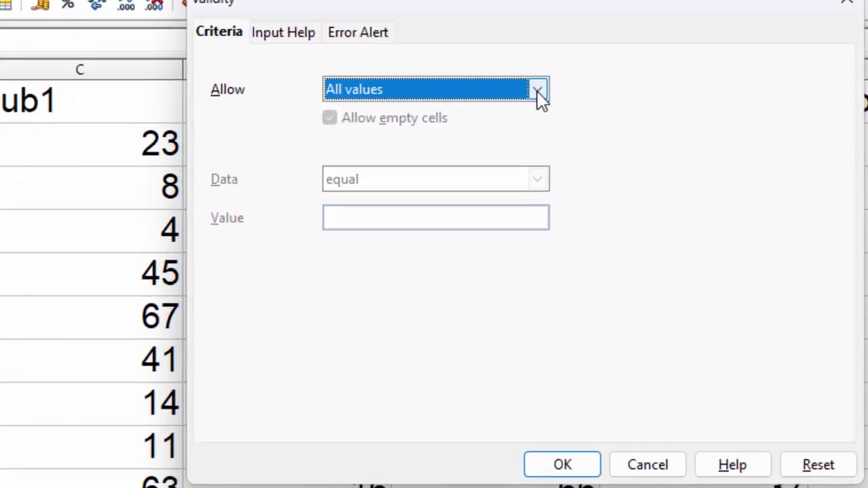
click(537, 92)
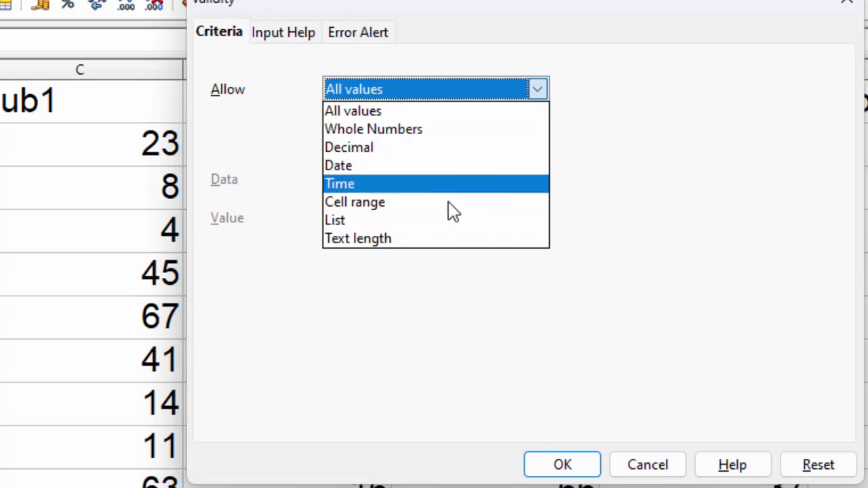
click(442, 221)
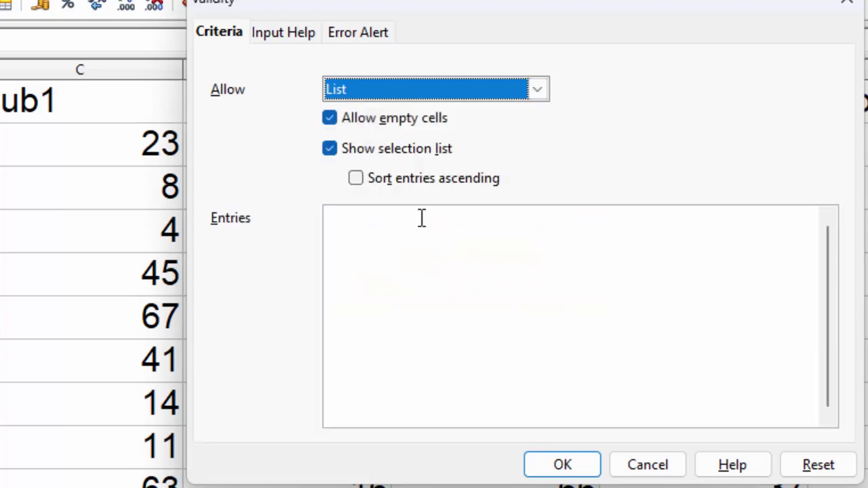
- Type the eleven allowed student names, one per line, into the Validity Entries box
click(379, 232)
text(Ram)
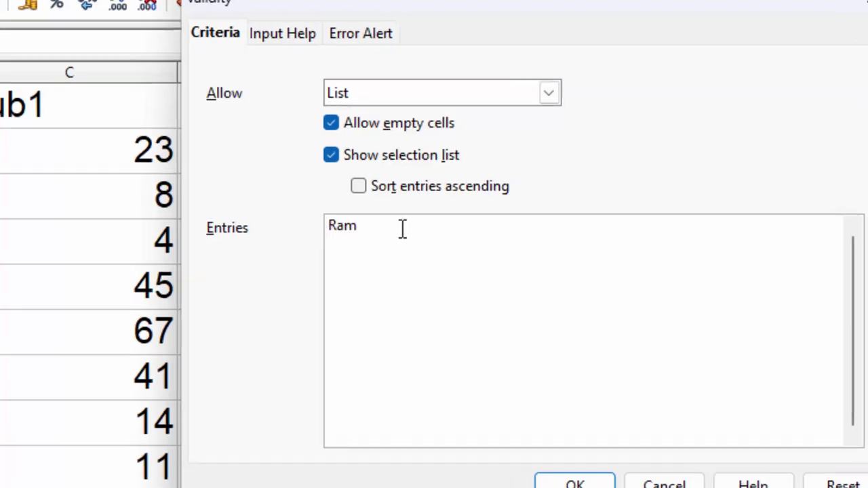
key(Return)
text(Shyam )
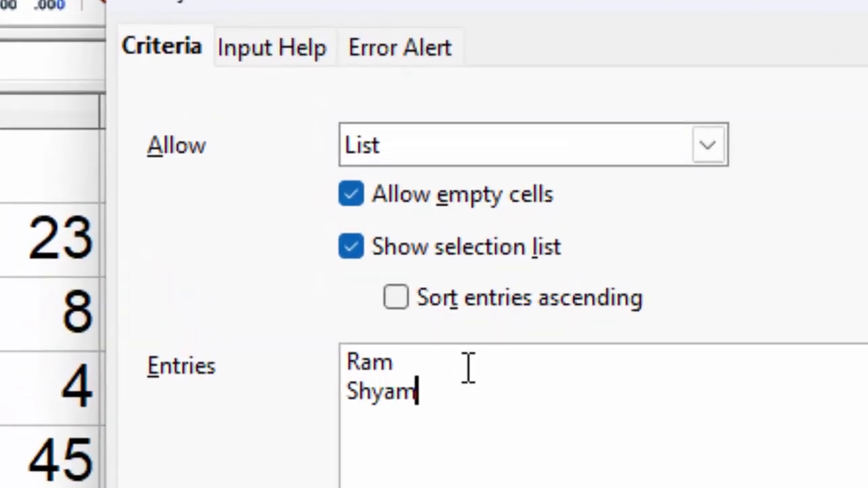
text(Mon)
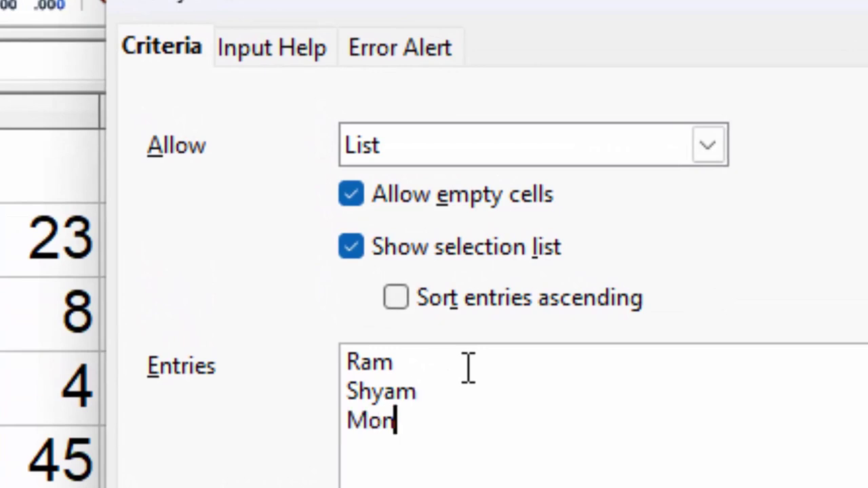
text(u)
key(Return)
text(Son)
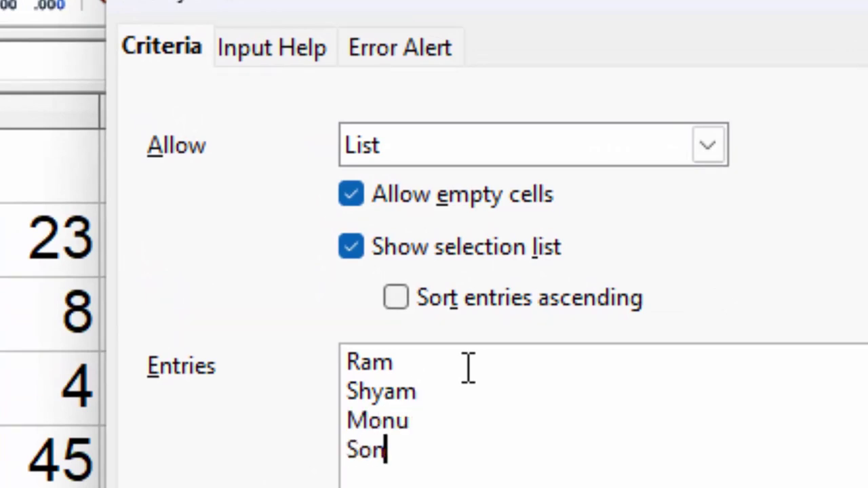
text(u )
text(M)
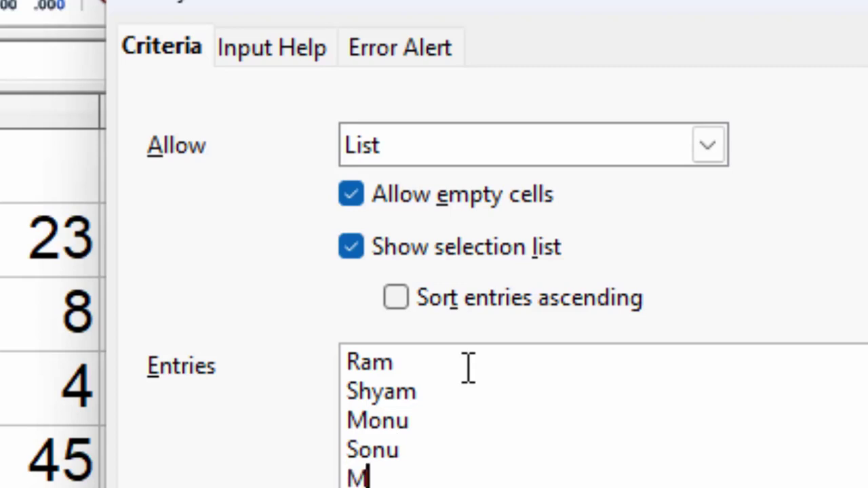
text(ahesg)
key(BackSpace)
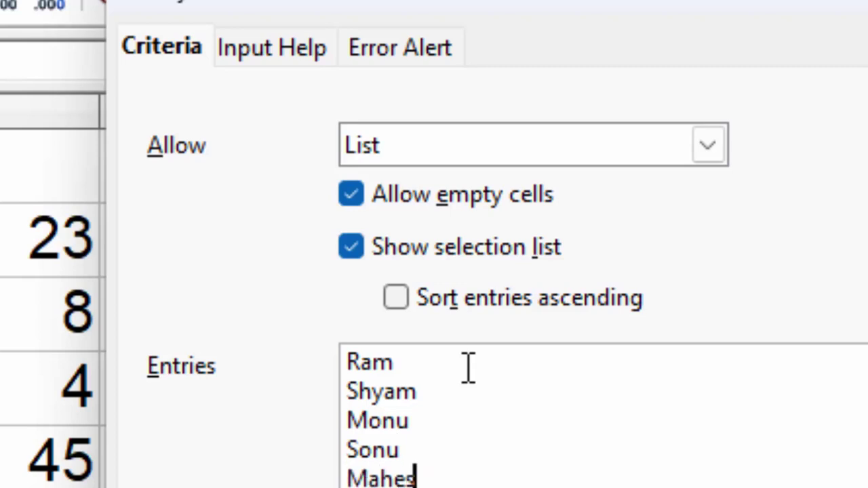
text(h)
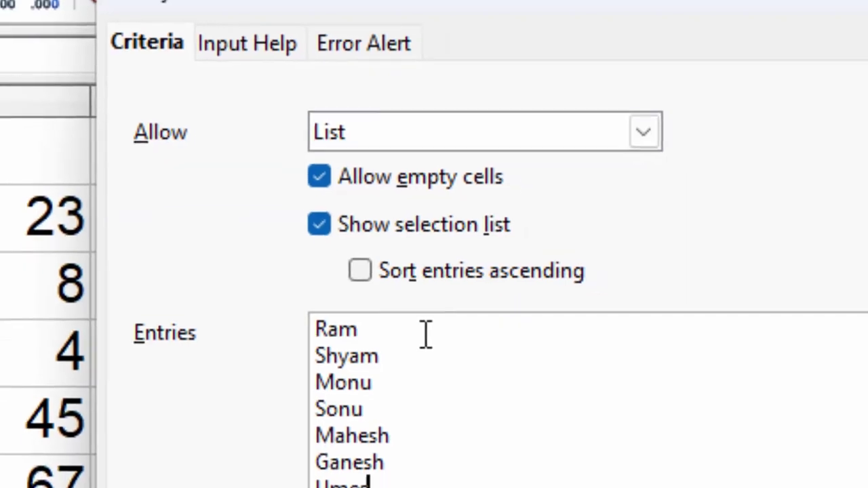
text(h)
key(Return)
text(Rat)
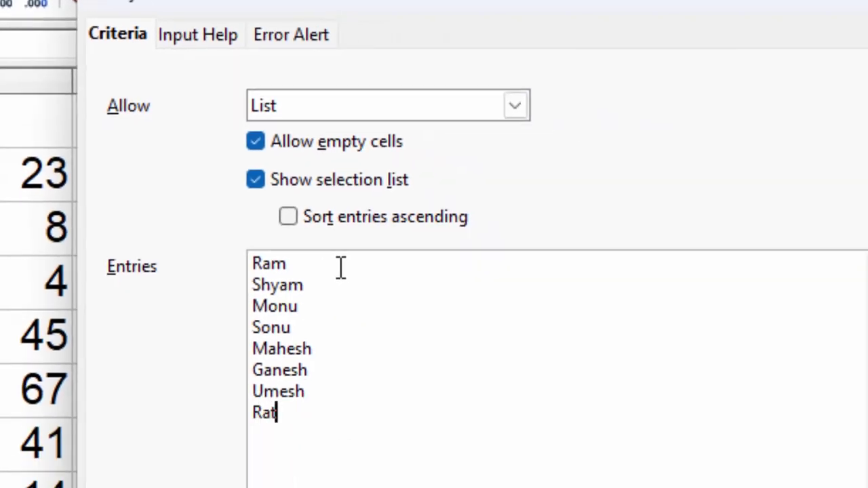
text(nesh)
key(Return)
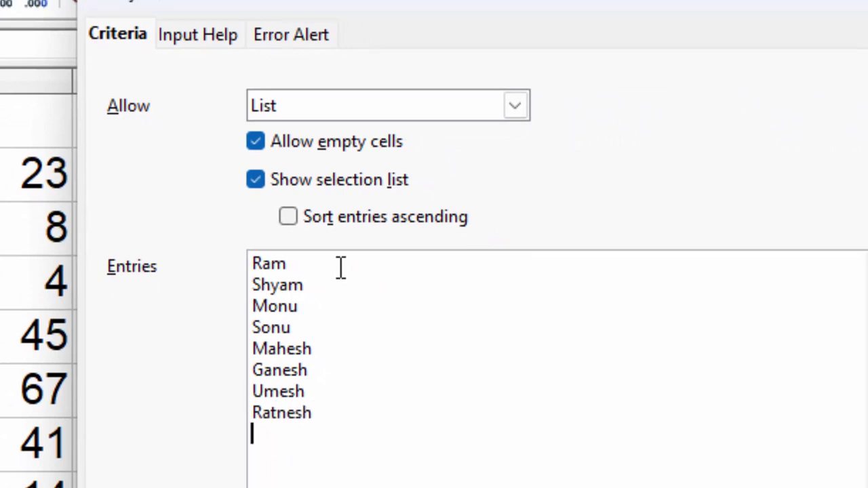
text(Rajes)
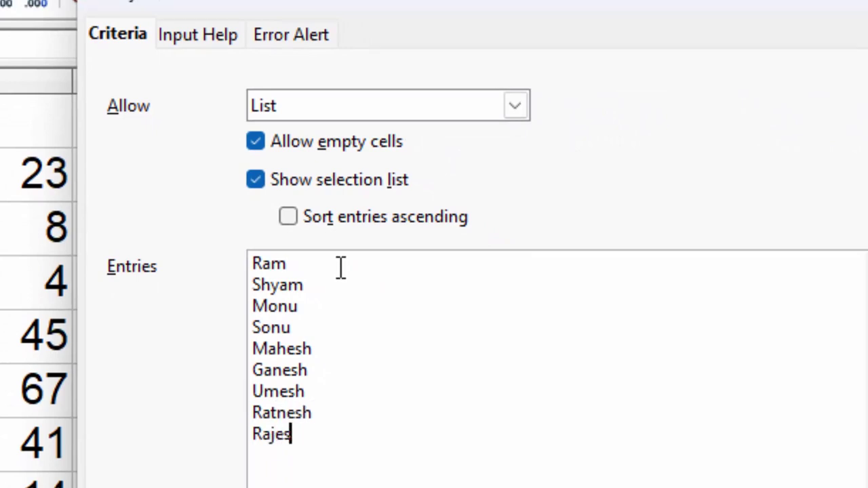
text(h )
text(Pinku)
key(Return)
text(Rinku)
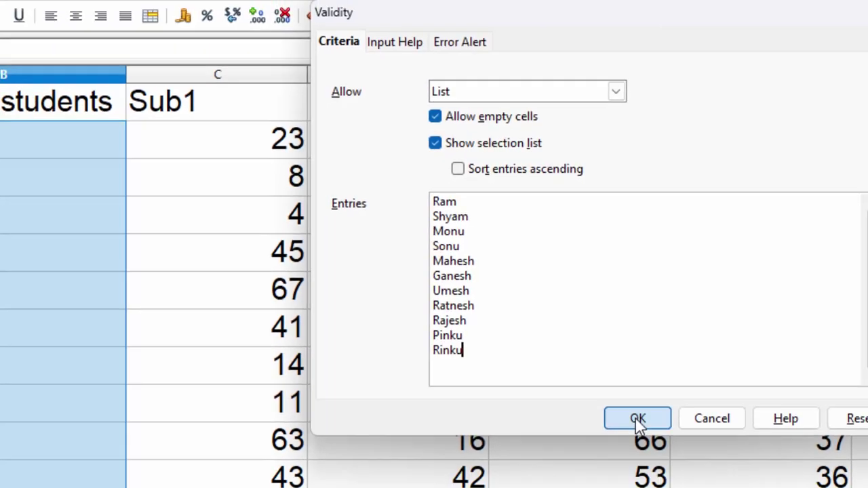
- Confirm the name list, then fill B2 and B3 with names from the dropdown
click(620, 443)
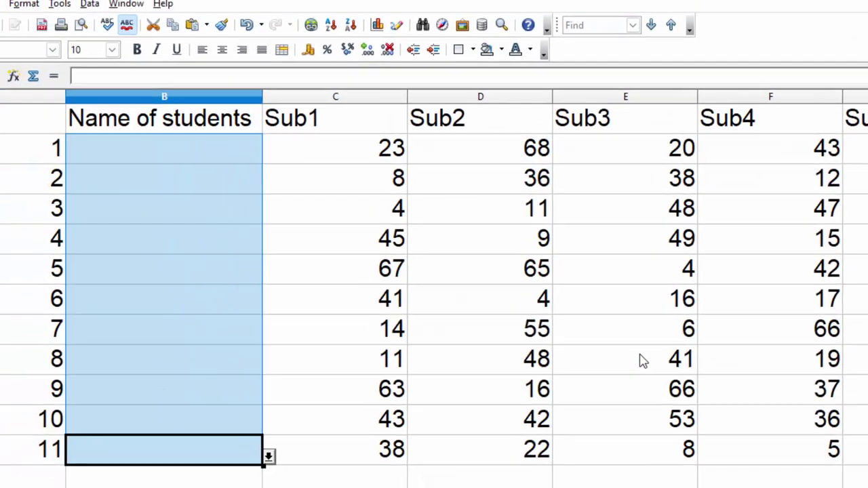
click(250, 150)
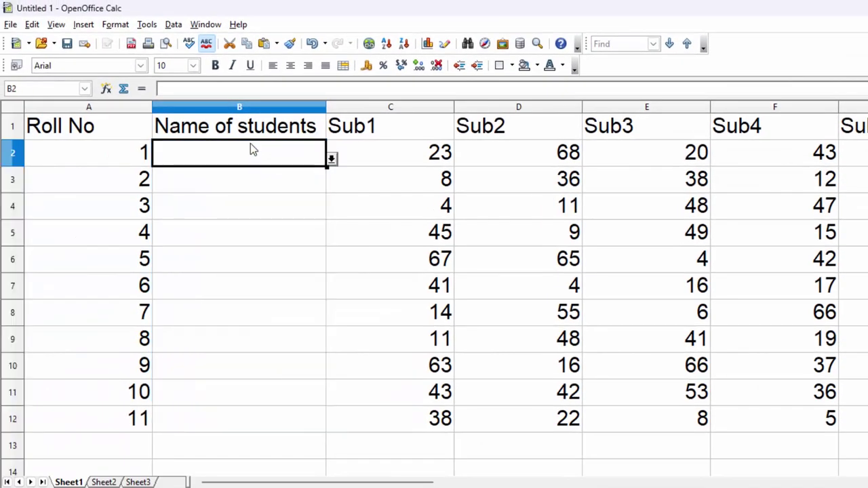
click(333, 174)
click(293, 152)
click(331, 158)
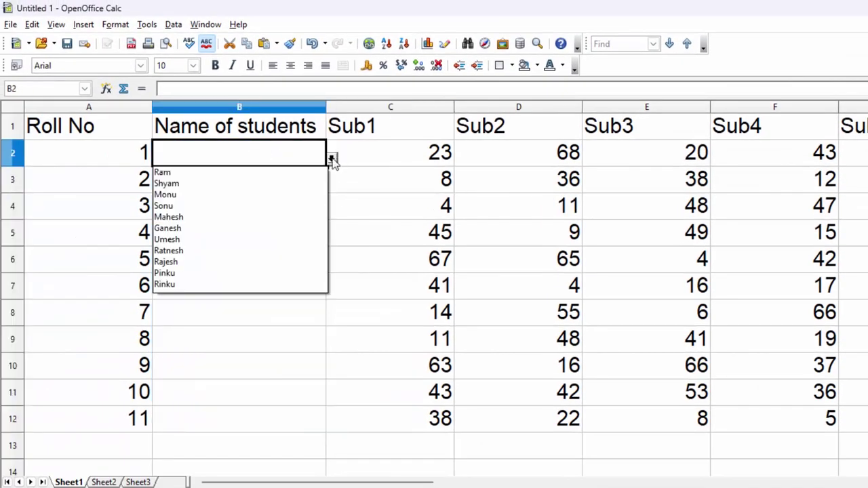
click(196, 171)
click(217, 236)
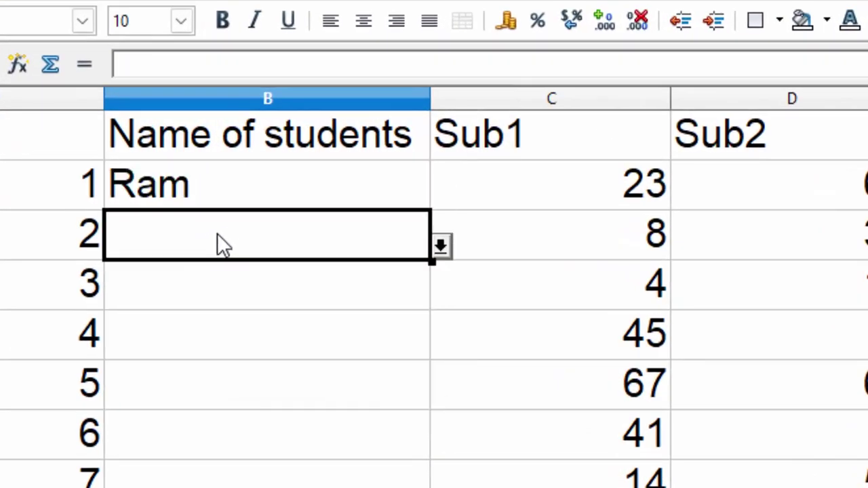
click(441, 246)
click(261, 356)
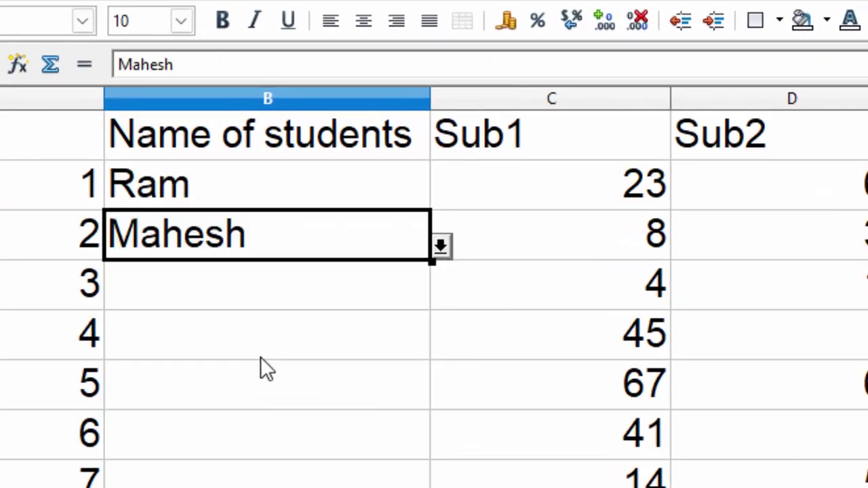
- Pick names from the dropdown for the remaining name cells through B12
click(242, 279)
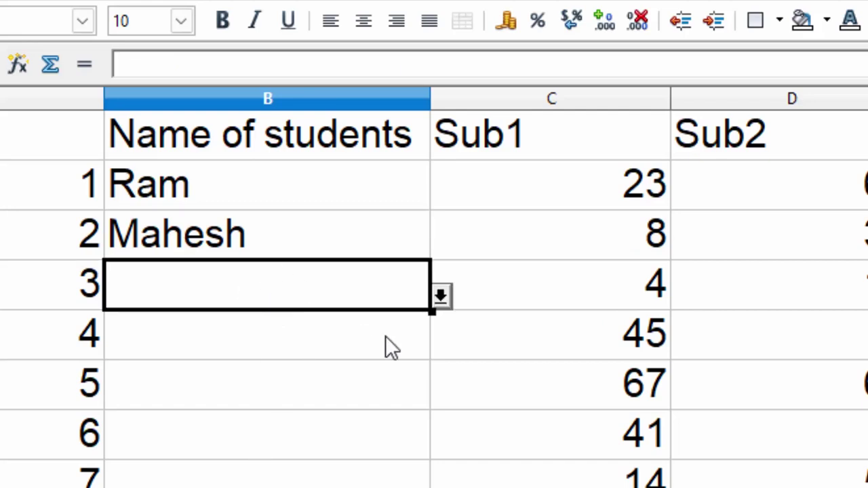
click(441, 295)
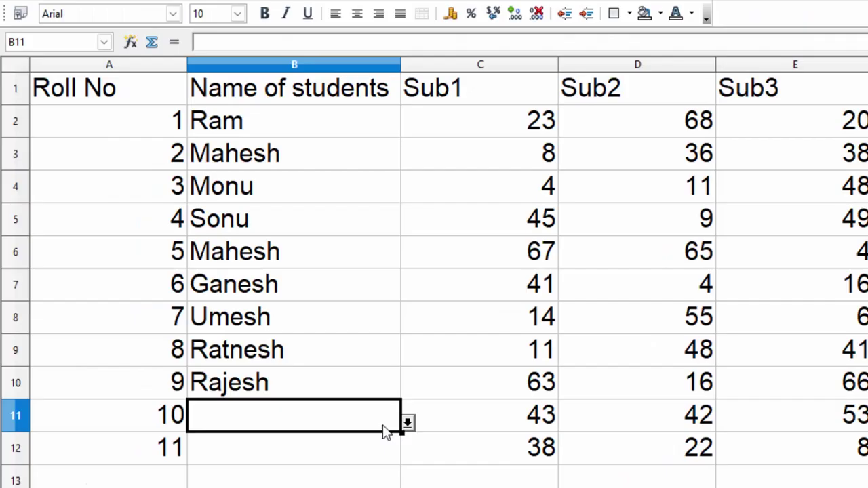
click(407, 422)
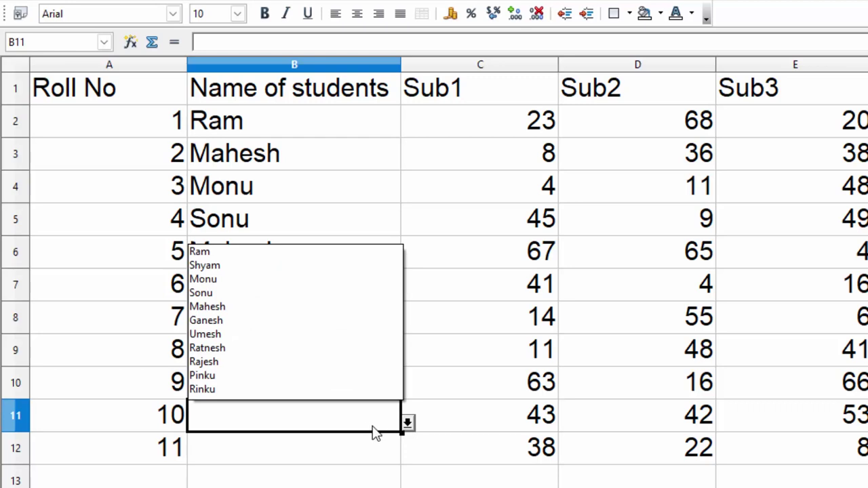
click(203, 375)
click(231, 441)
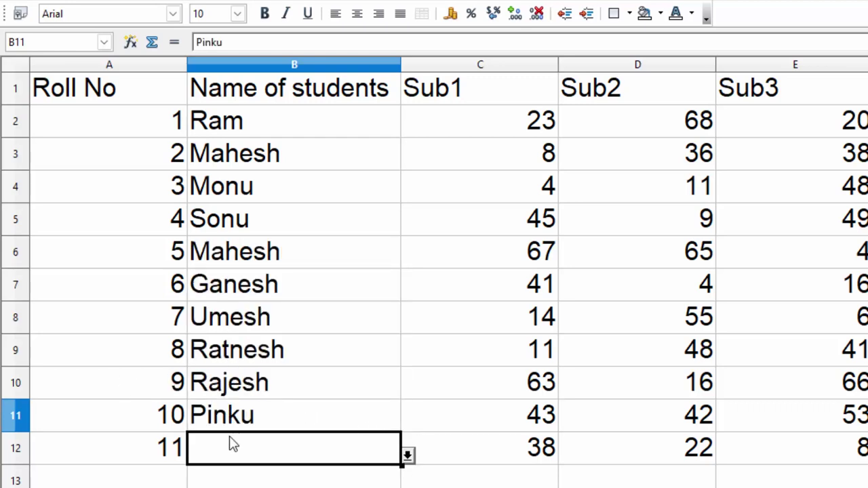
click(407, 455)
click(272, 423)
text(Rinku)
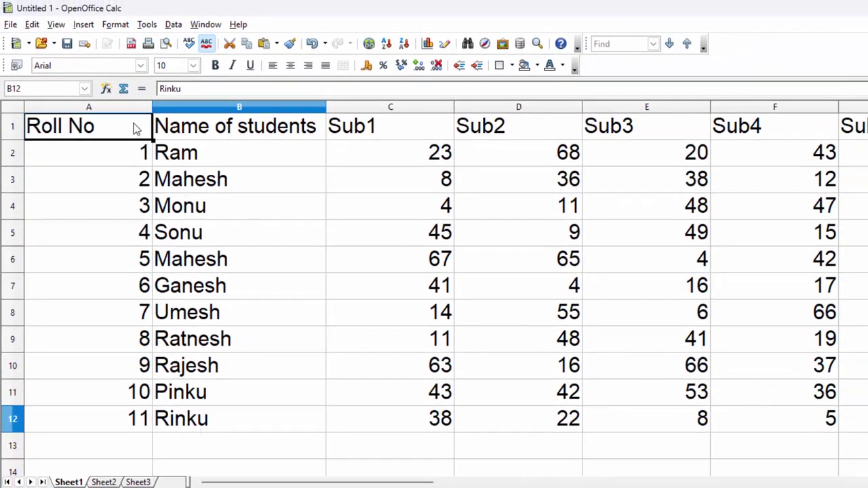
- Apply All Borders to the marks table range A1:J12
mouse_move(134, 129)
mouse_down()
mouse_move(851, 377)
mouse_move(190, 403)
mouse_move(131, 377)
mouse_move(88, 352)
mouse_move(665, 401)
mouse_up()
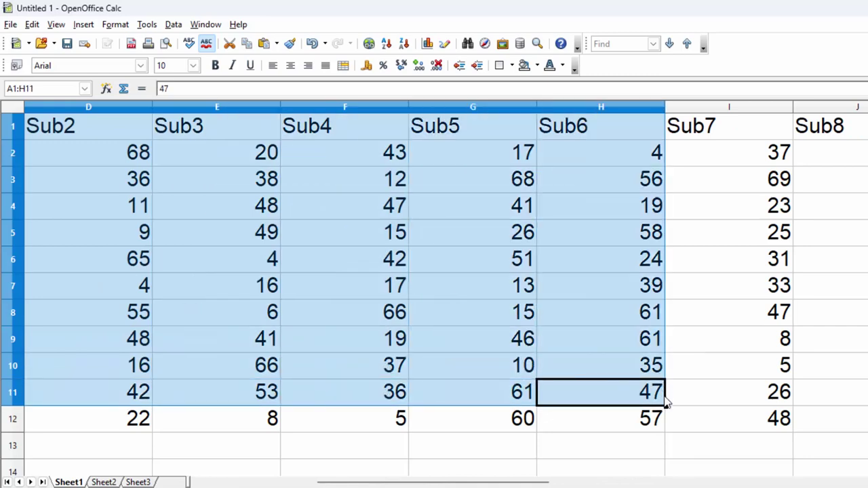
mouse_move(827, 392)
mouse_down()
mouse_move(238, 160)
mouse_move(4, 122)
mouse_up()
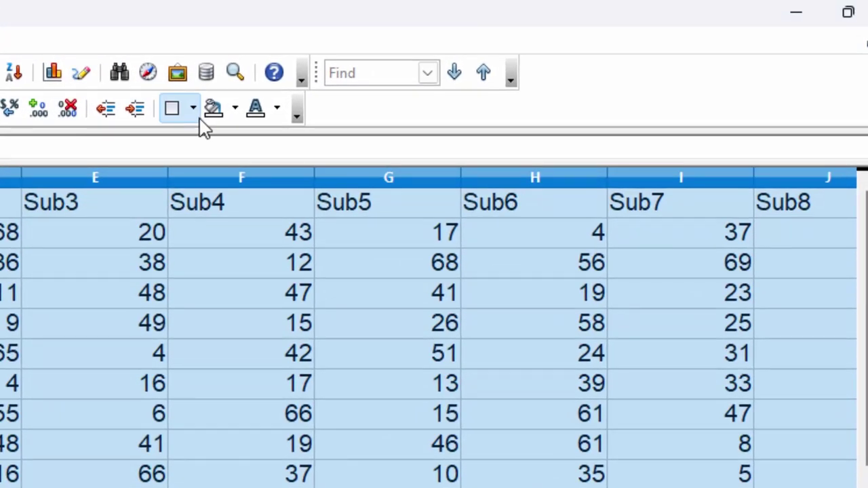
click(485, 64)
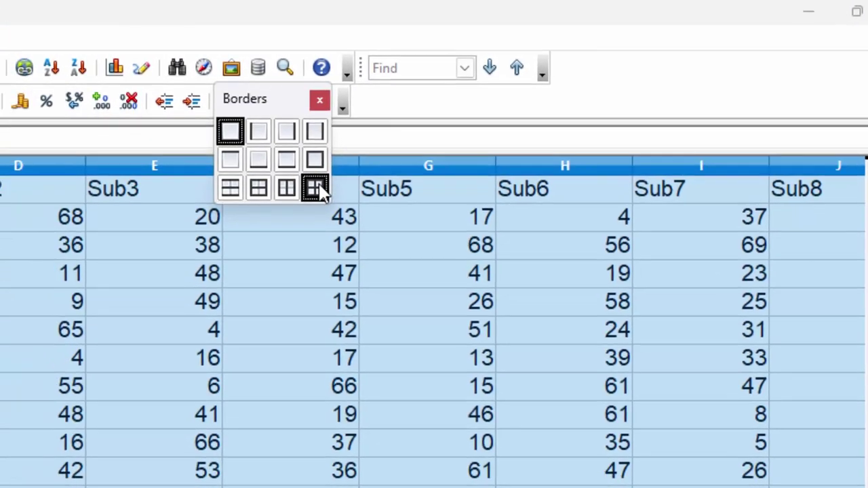
click(267, 202)
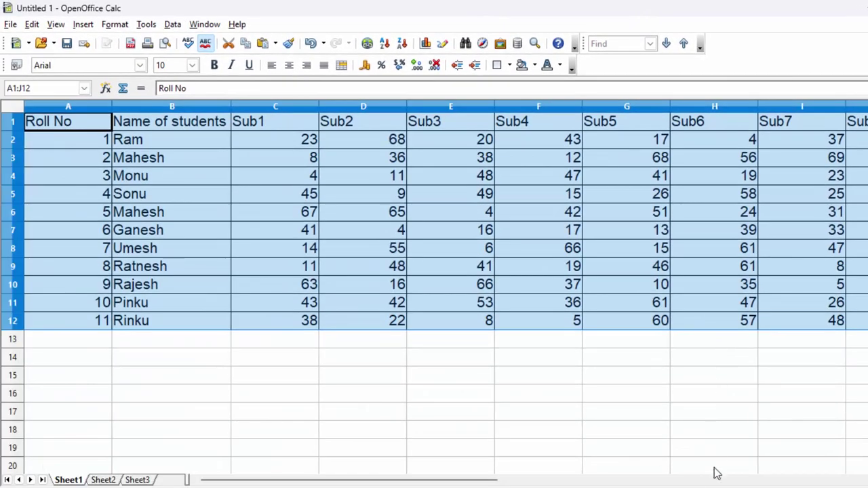
- Use Clone Formatting to copy the bordered cell style onto Total and Average columns K1:L12
drag(464, 481, 570, 481)
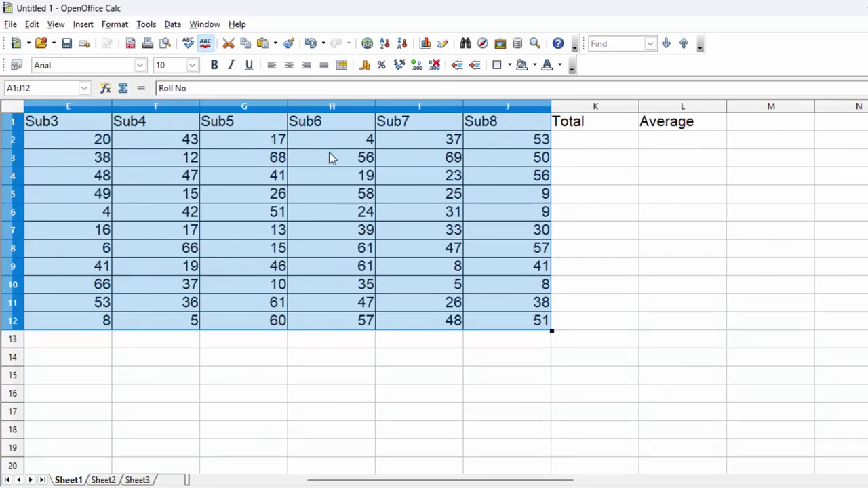
drag(331, 158, 357, 154)
click(310, 164)
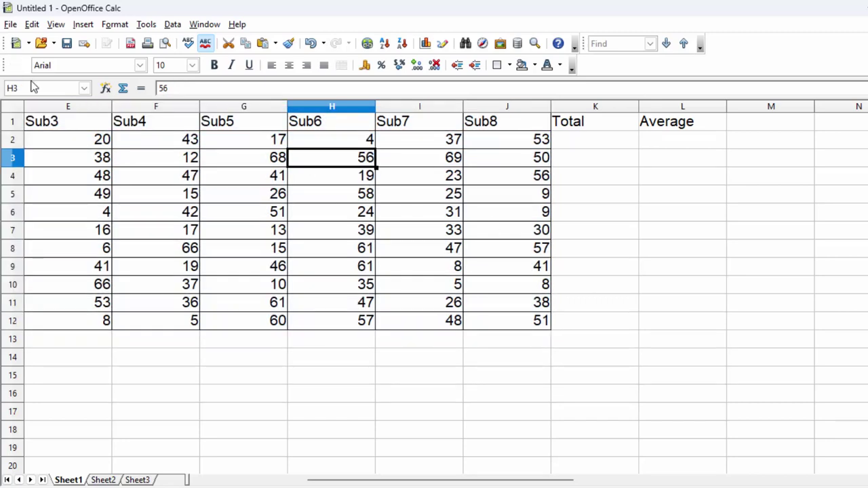
drag(246, 163, 407, 214)
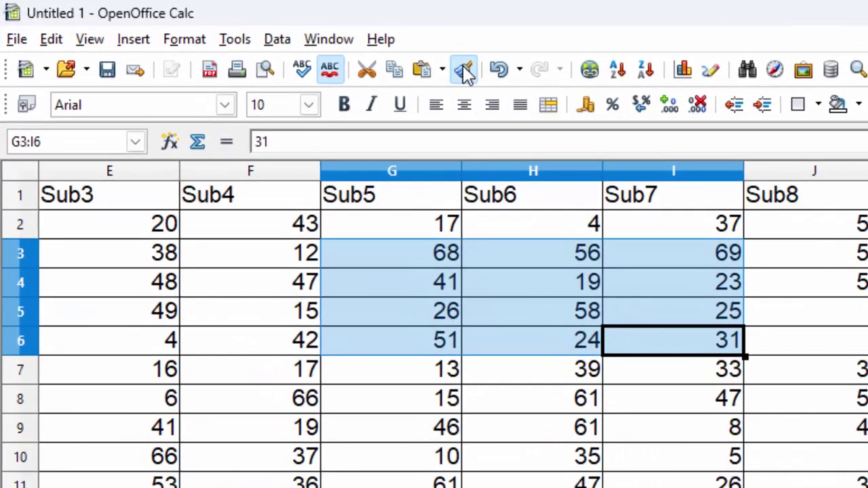
click(464, 71)
mouse_move(712, 148)
mouse_down()
mouse_move(813, 370)
mouse_move(811, 386)
mouse_up()
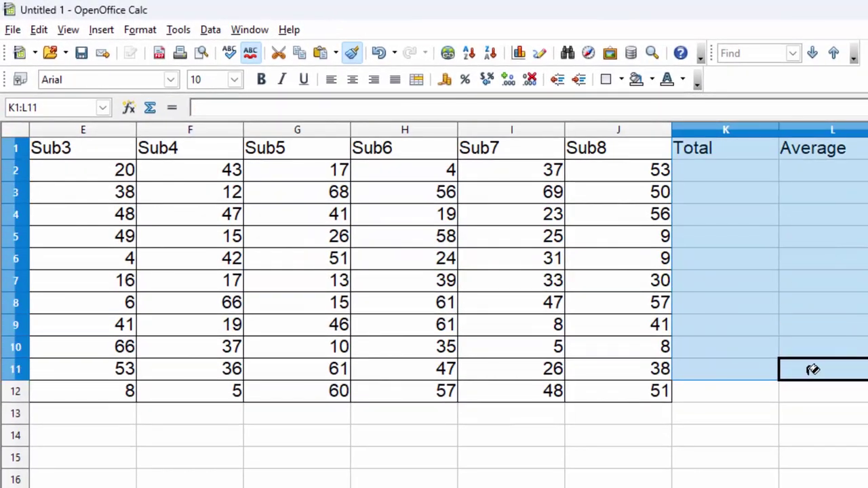
click(613, 333)
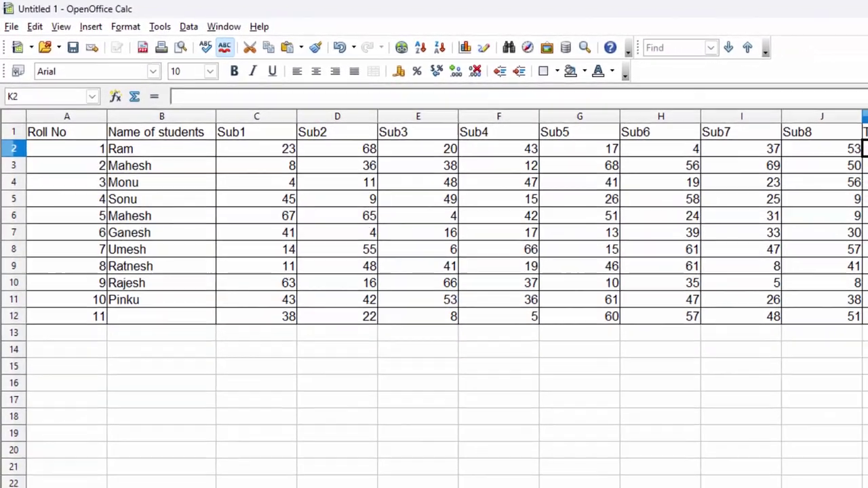
- Enter =SUM(C2:J2) in K2, giving 265, and fill it down to K12
text(=su)
text(m)
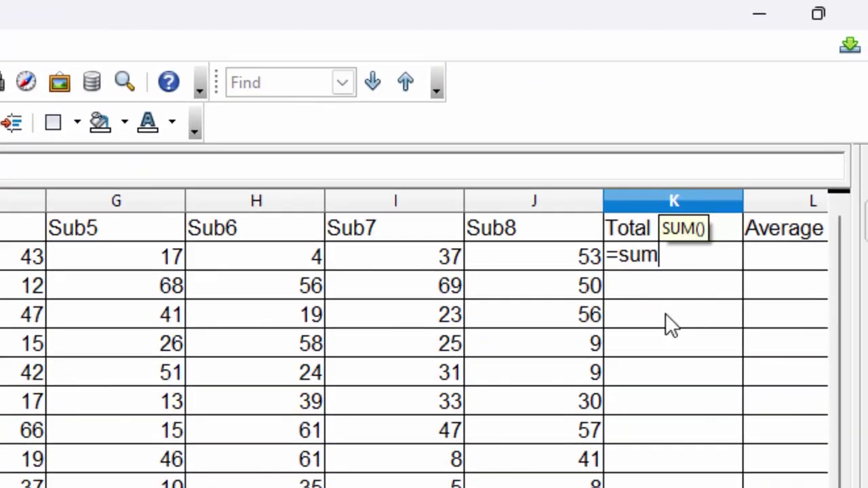
text(()
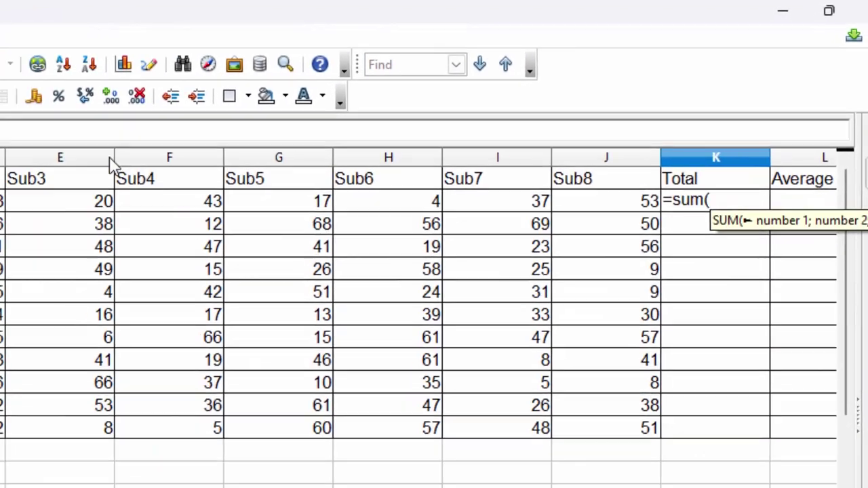
drag(298, 163, 570, 163)
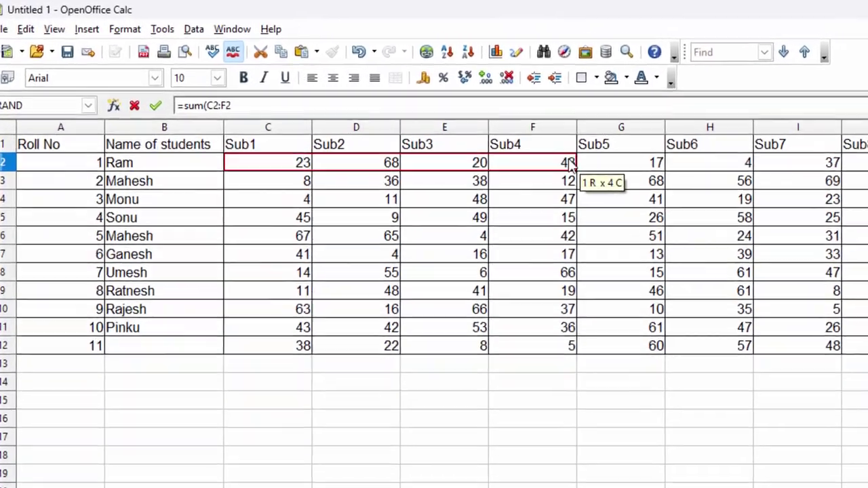
drag(570, 164, 760, 139)
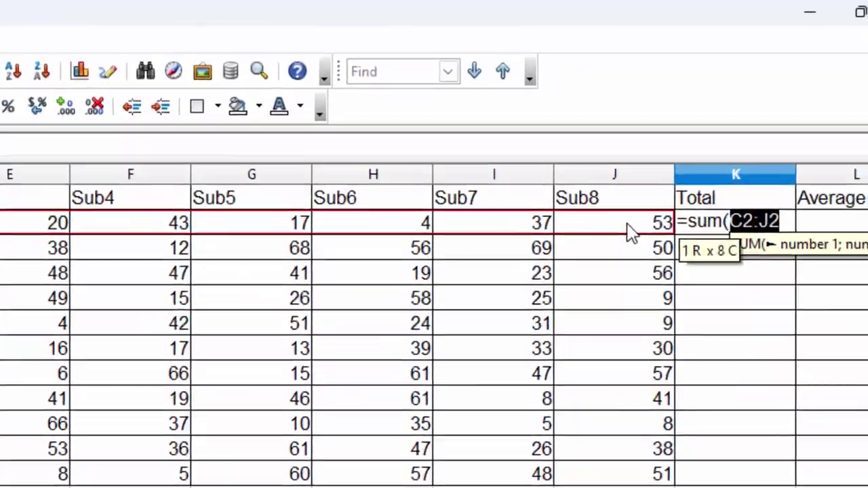
text())
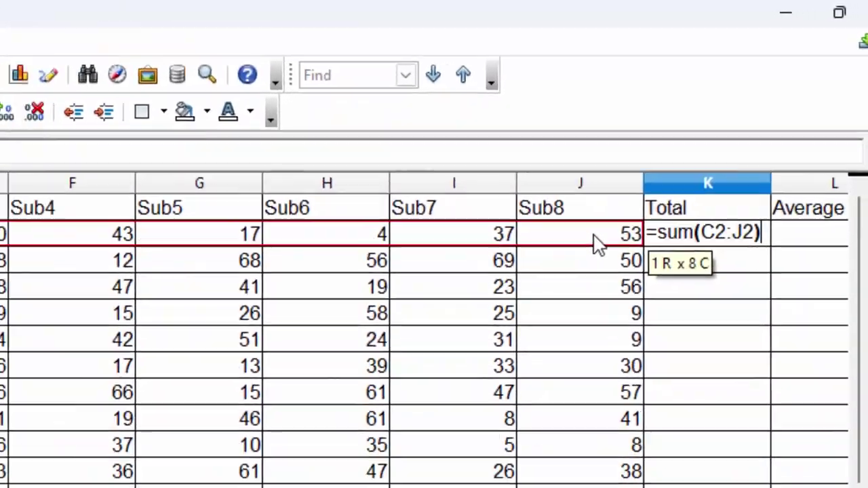
key(Return)
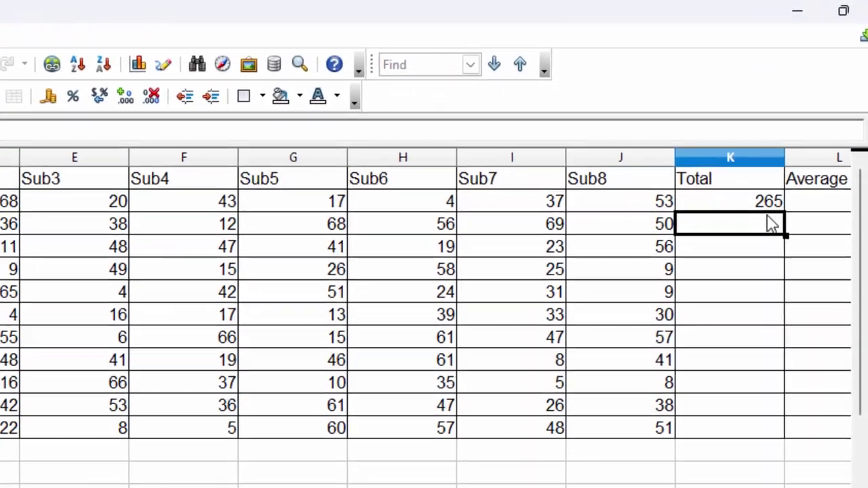
click(770, 209)
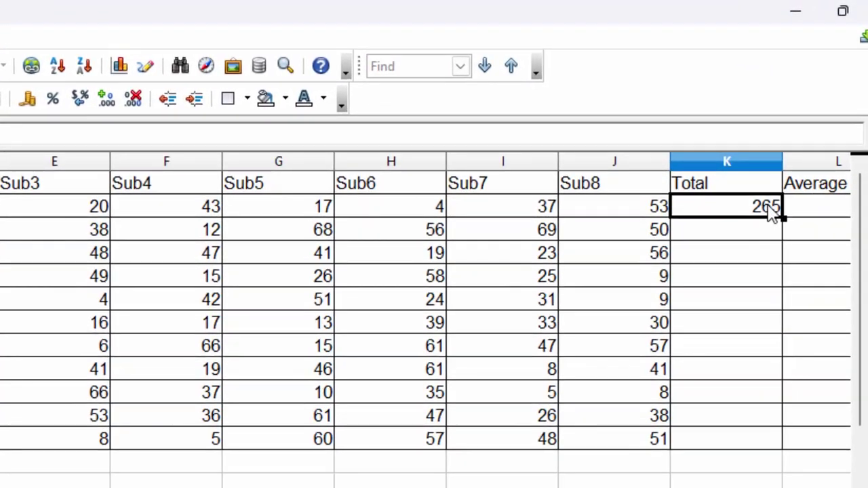
double_click(785, 219)
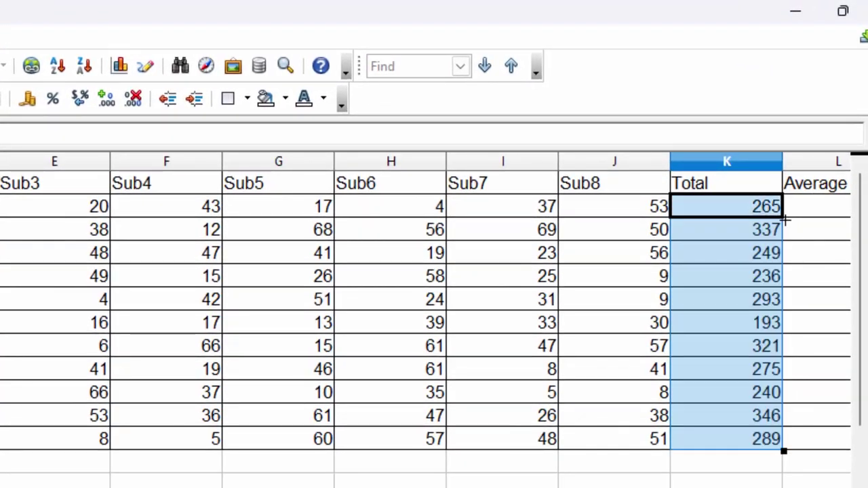
click(801, 209)
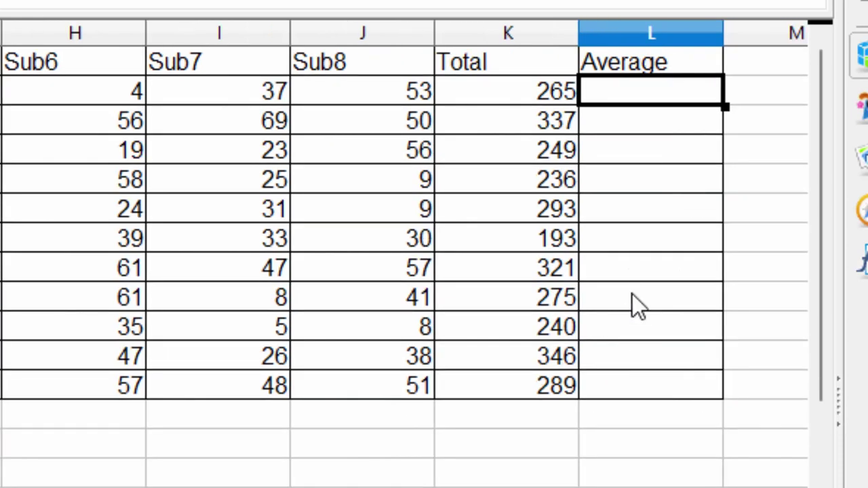
- Enter =AVERAGE(C2:J2) in L2, giving 33.125, and fill it down to L12
text(=)
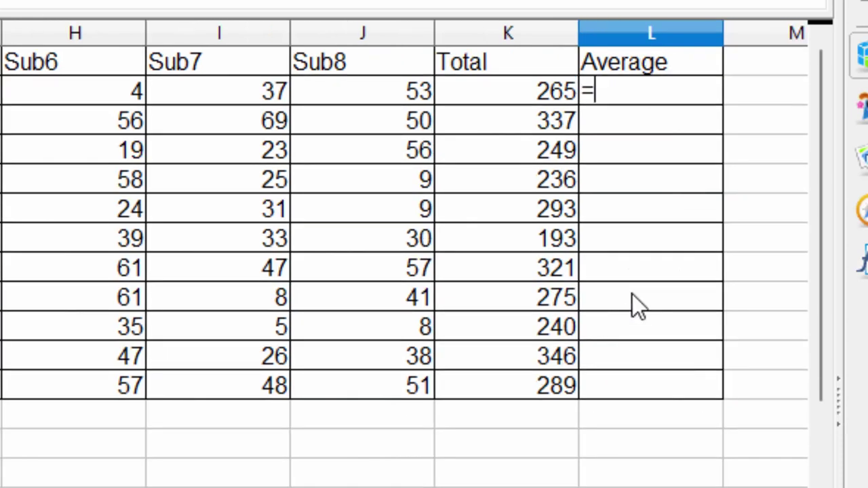
text(averag)
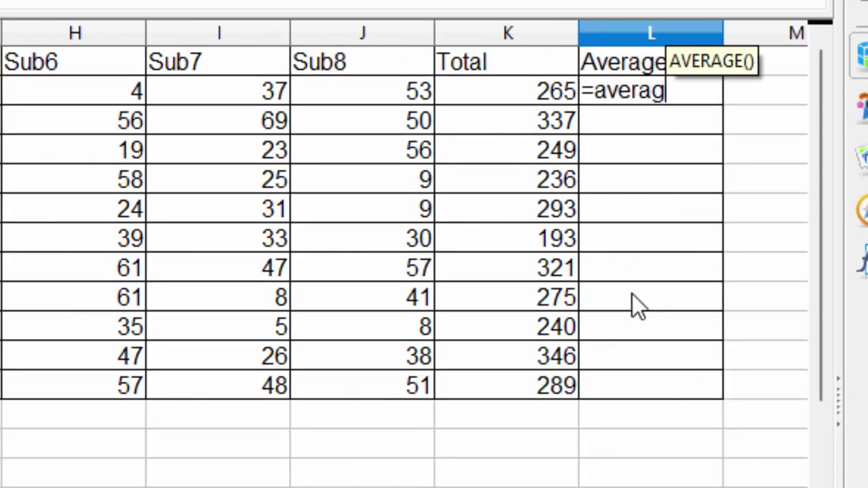
text(e)
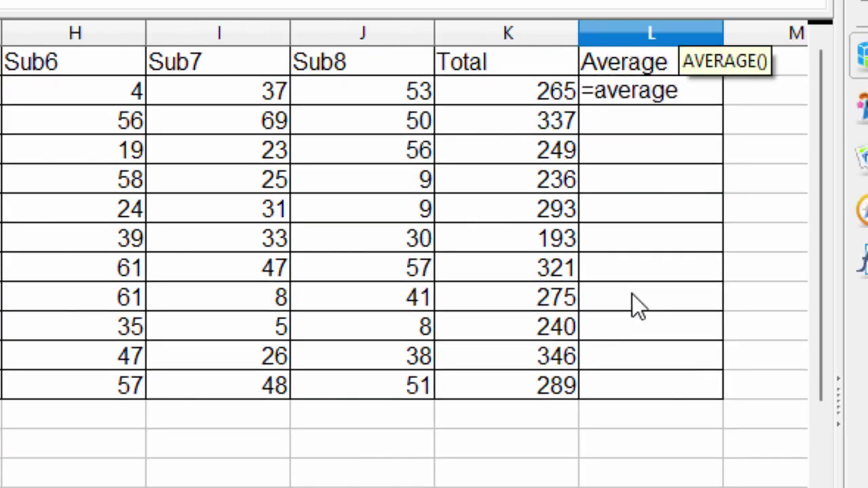
text(()
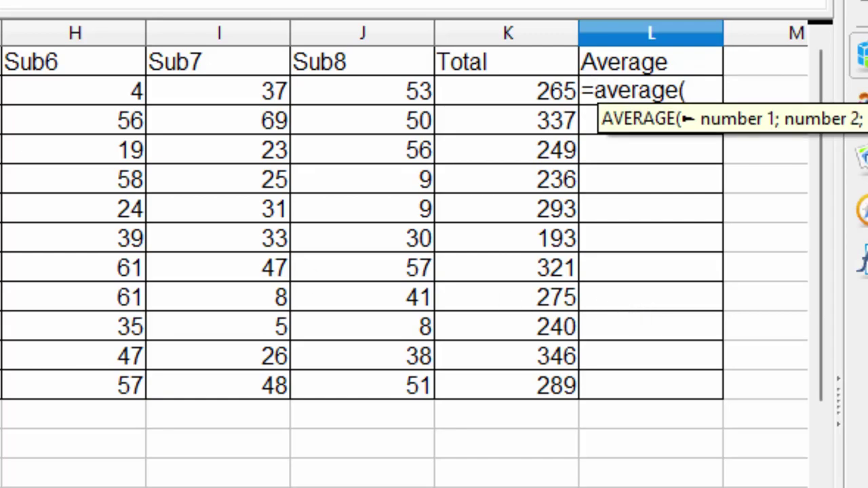
drag(204, 127, 645, 131)
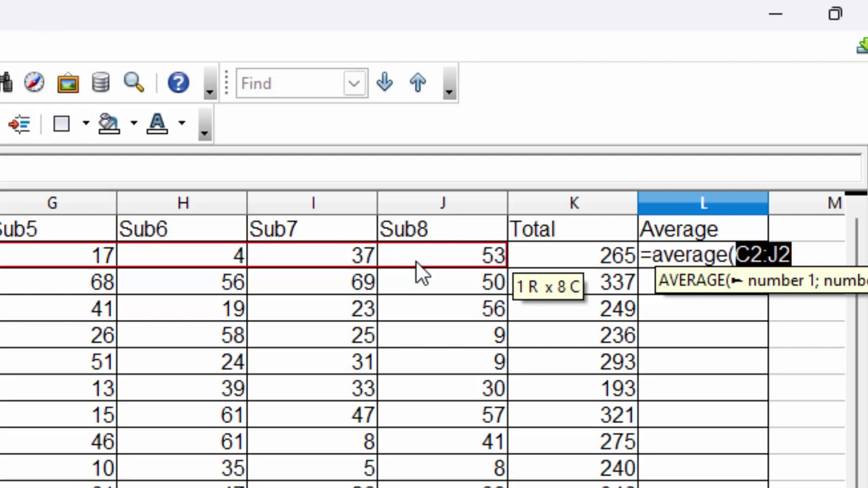
text())
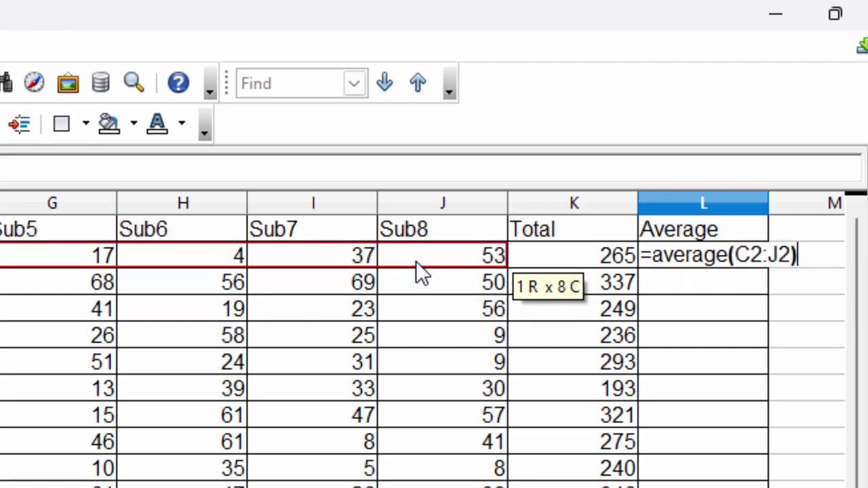
key(Return)
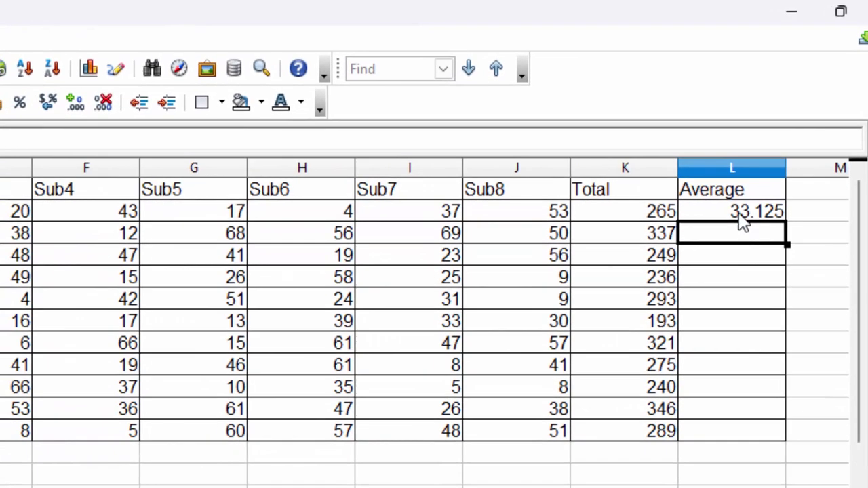
click(750, 215)
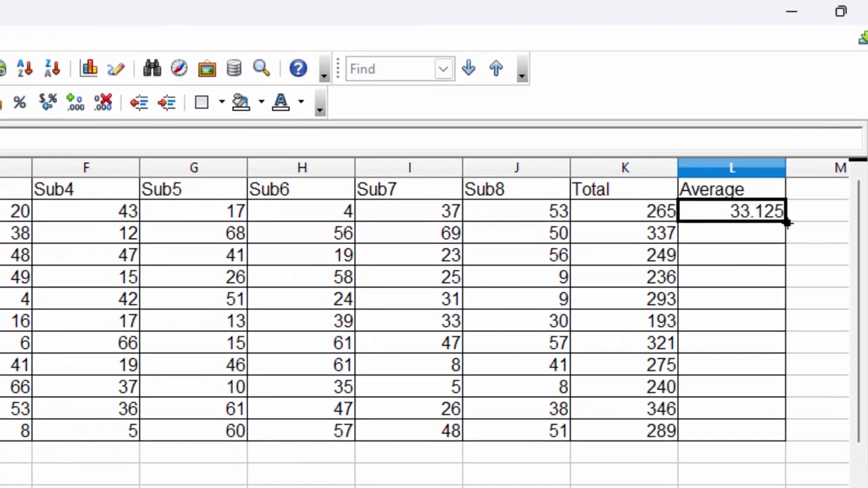
double_click(787, 222)
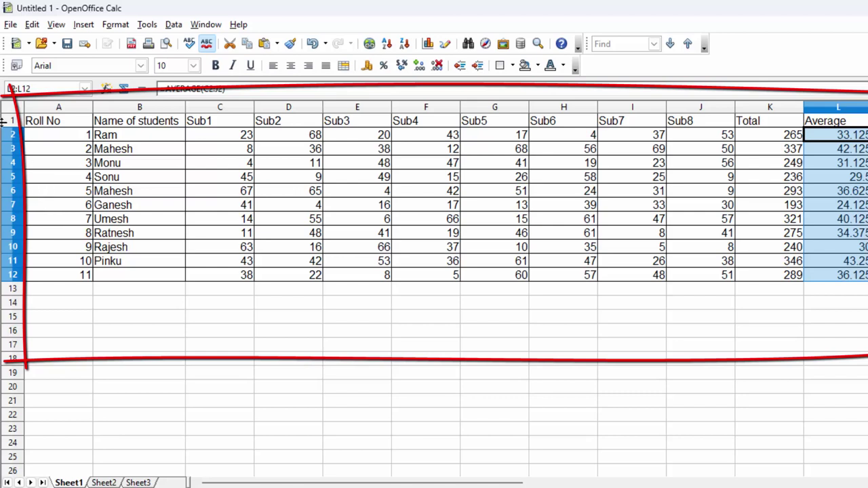
click(344, 311)
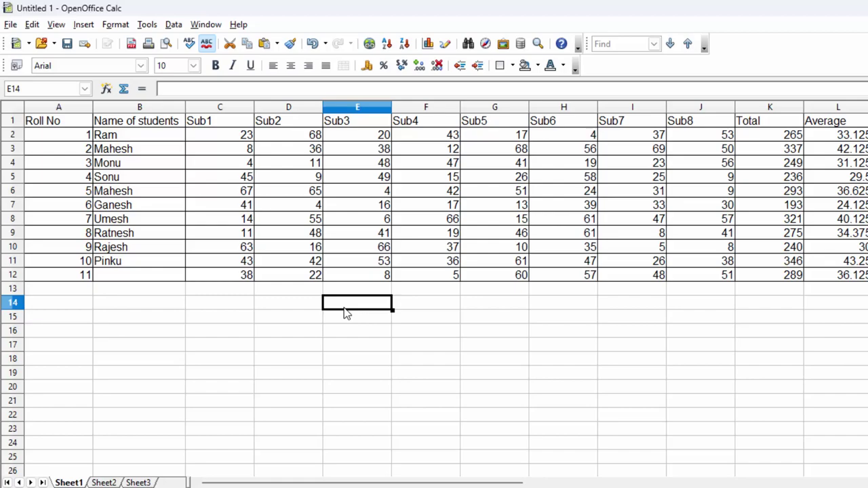
text(=)
key(BackSpace)
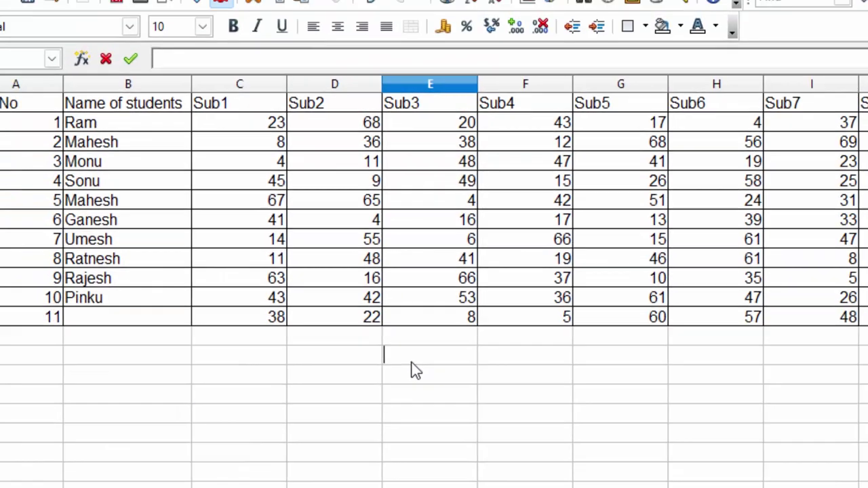
click(453, 381)
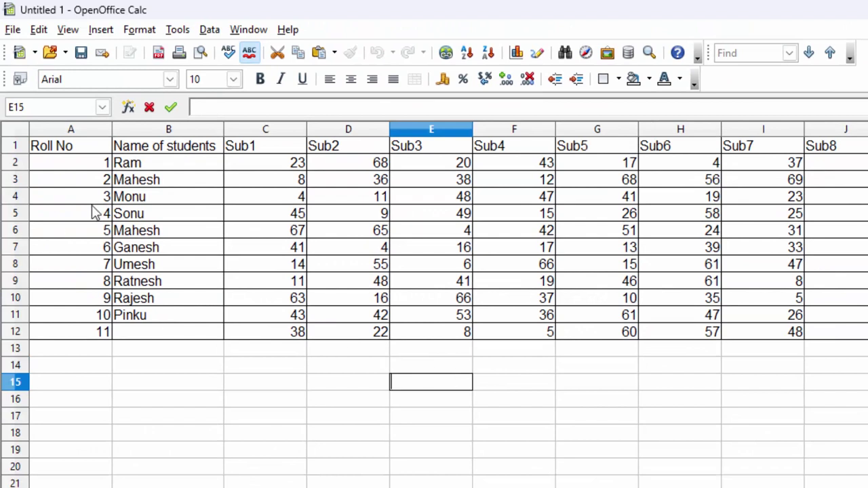
- Copy the Roll No heading into cell C17 for the lookup area
right_click(72, 149)
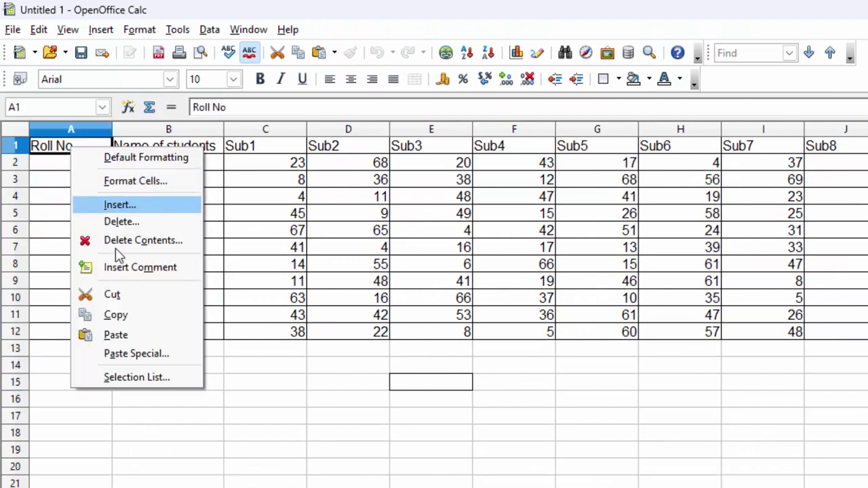
click(115, 334)
click(267, 416)
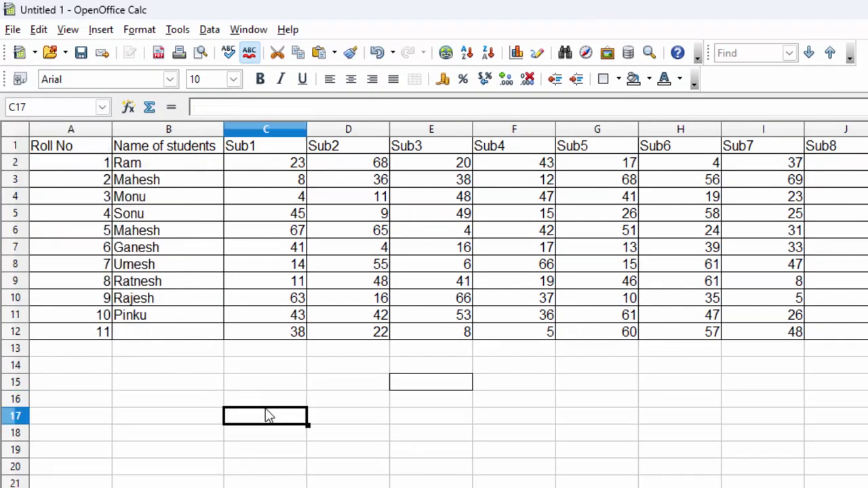
text(Roll No)
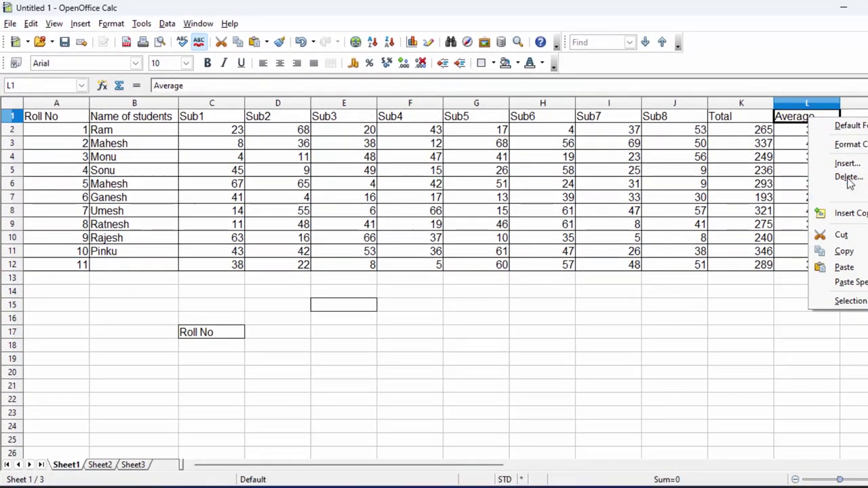
key(Escape)
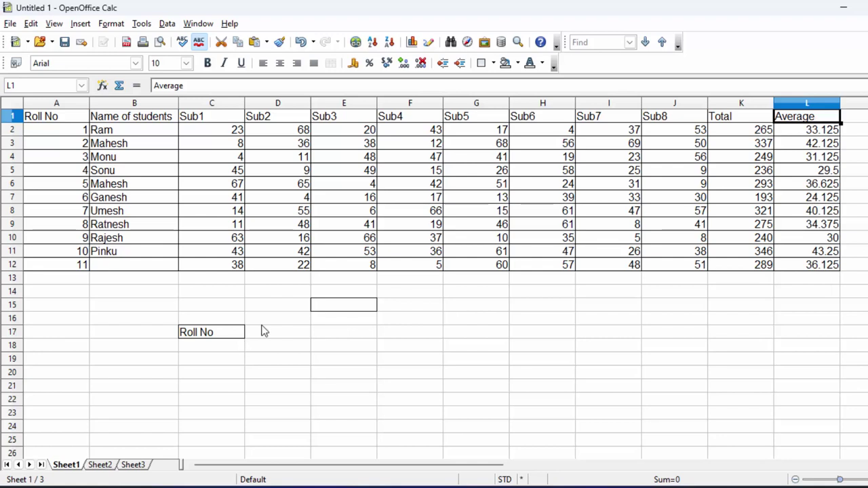
- Enter the heading 'Average' in D17 beside Roll No
click(264, 328)
text(Average)
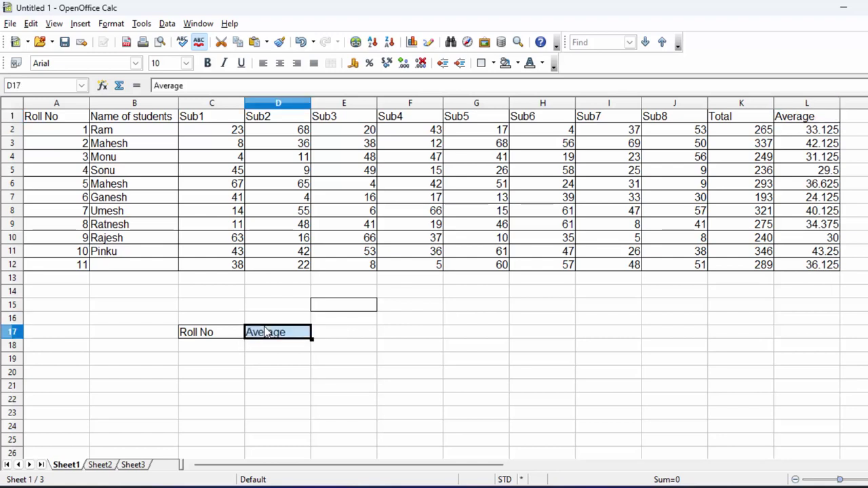
key(Left)
click(219, 346)
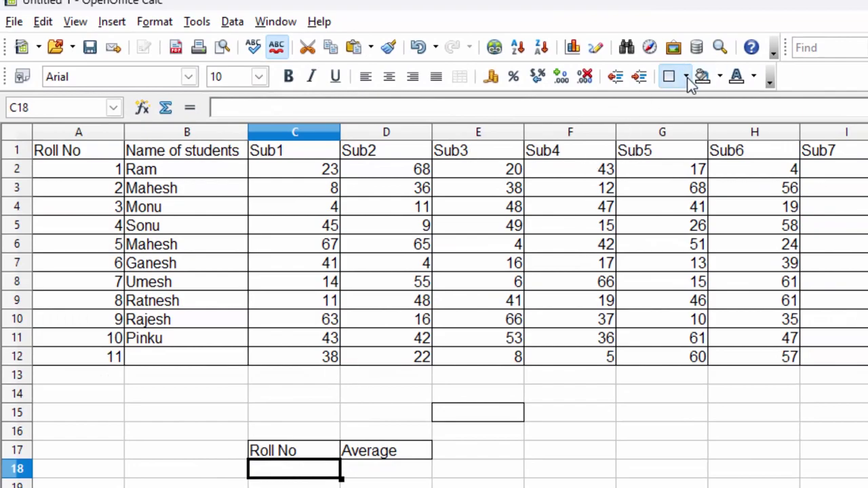
- Add a Validity rule restricting C18 to a cell-range dropdown of roll numbers A2:A12
click(232, 21)
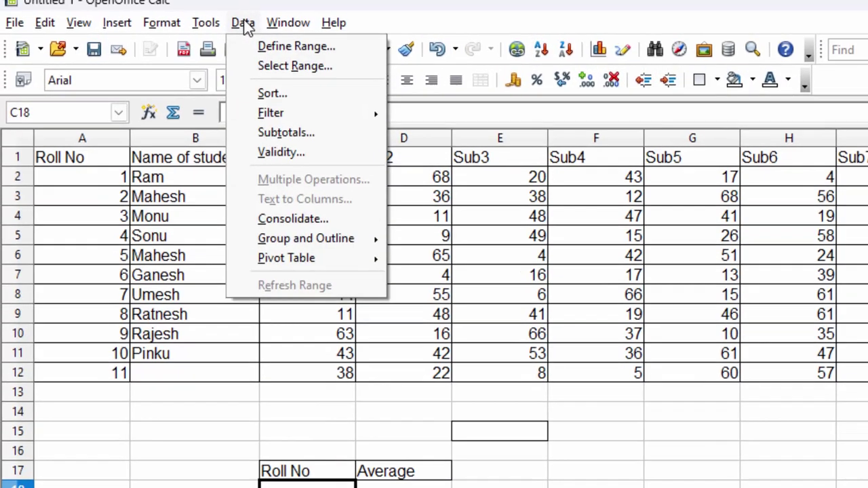
click(251, 145)
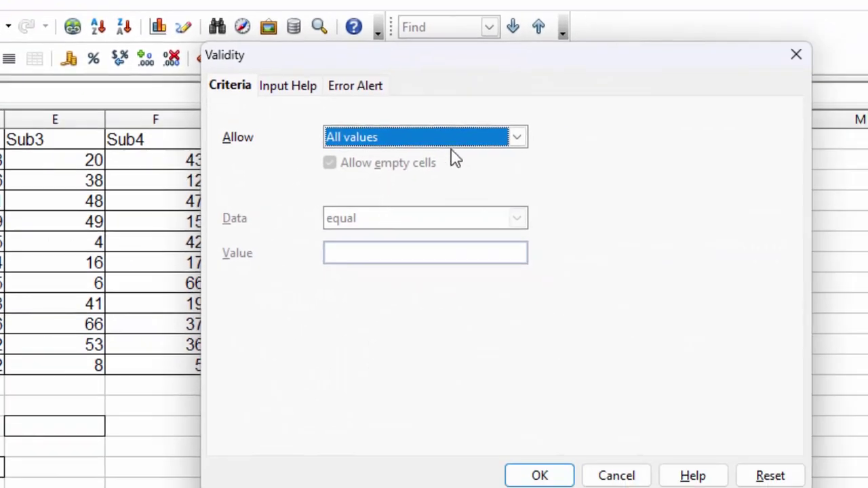
click(518, 139)
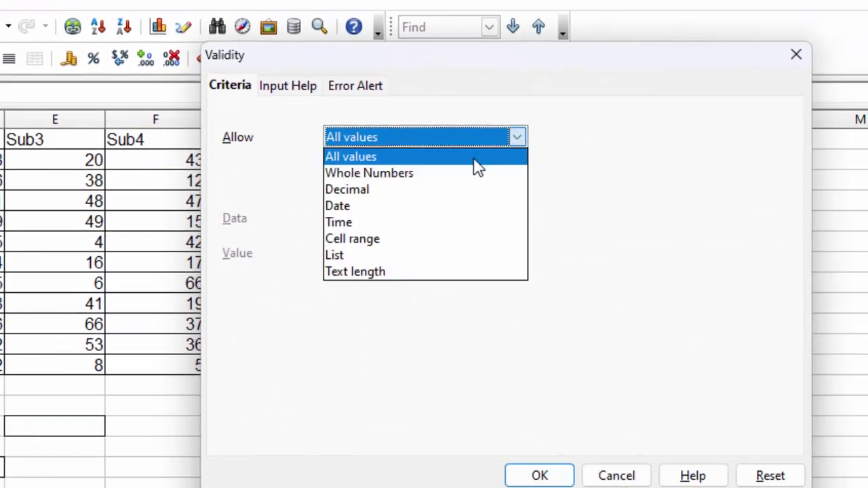
click(368, 243)
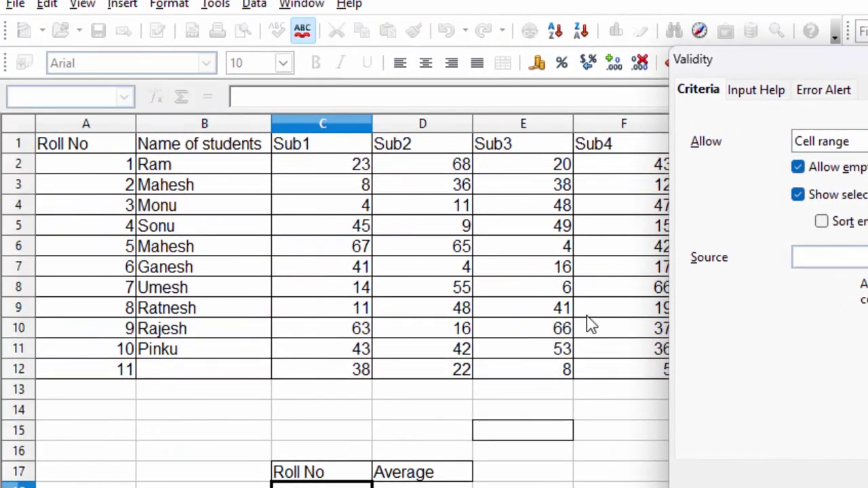
drag(81, 166, 89, 369)
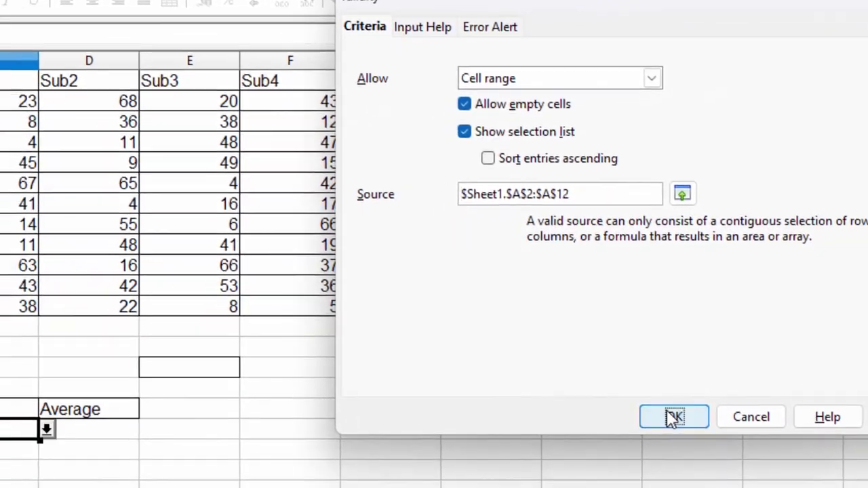
click(722, 462)
click(202, 386)
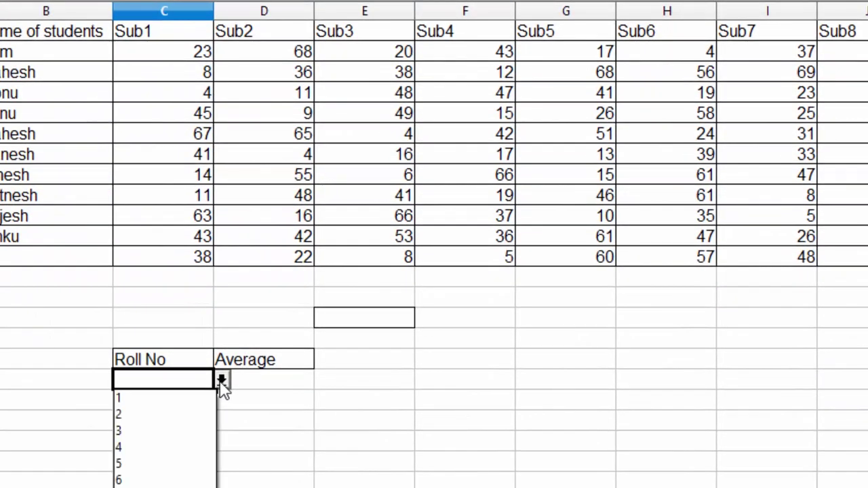
- Pick roll number 3 in C18 and begin a formula with = in D18
click(129, 431)
click(288, 386)
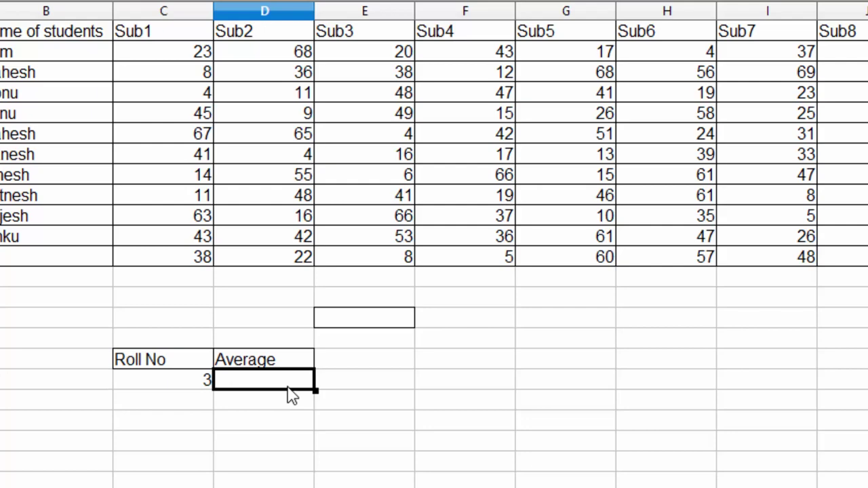
text(=)
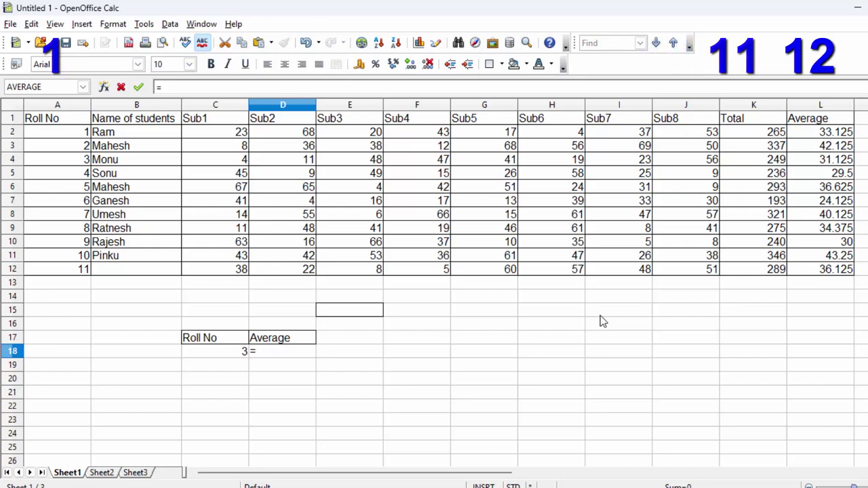
- Enter =MATCH(D17;$A$1:$L$1;0) in D18 with semicolon separators, returning 12
text(m)
text(at)
text(c)
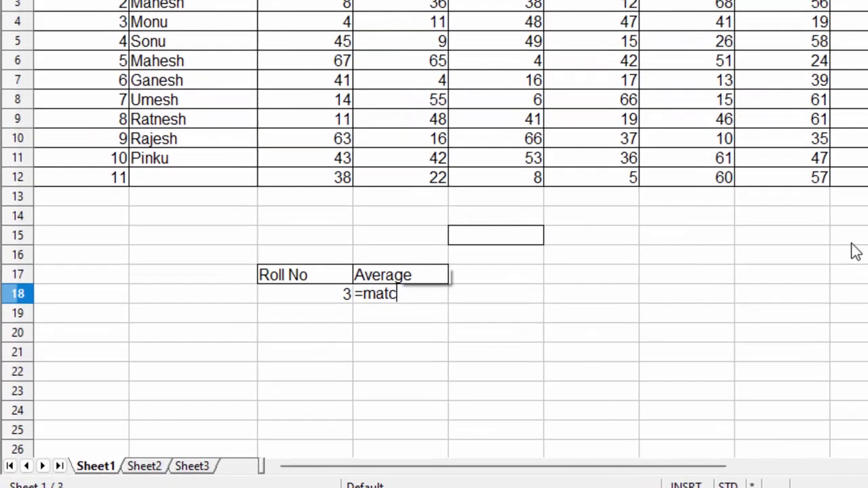
text(h)
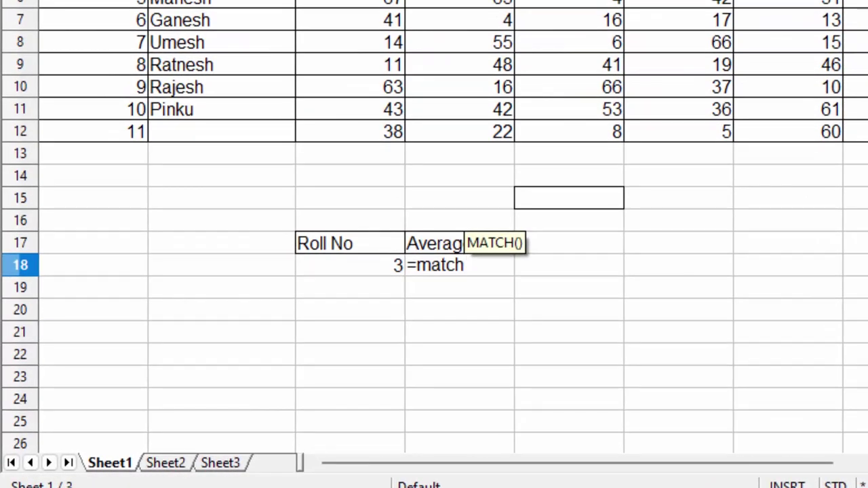
text(()
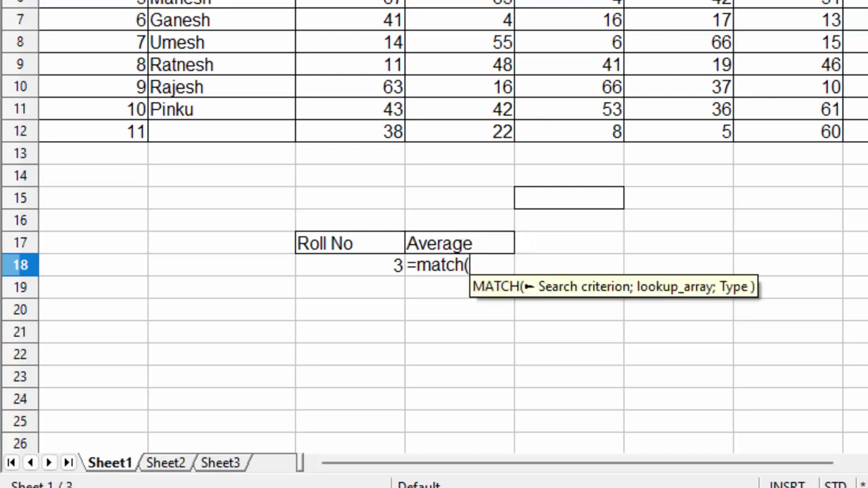
click(489, 246)
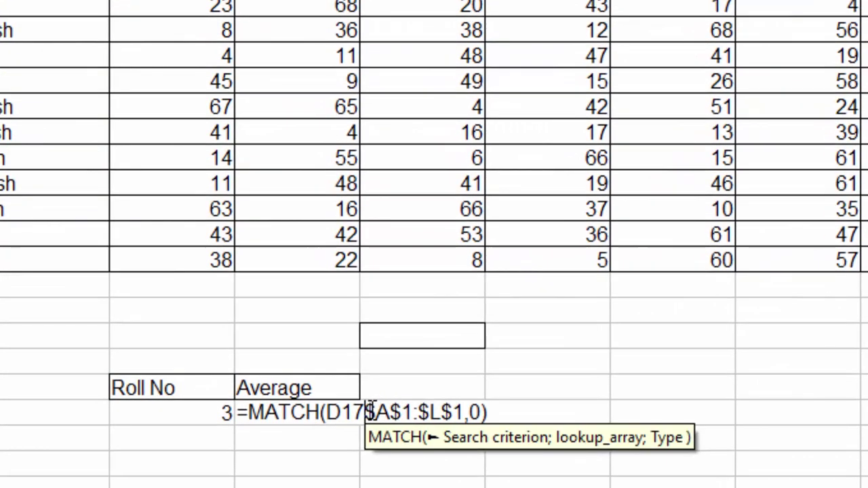
click(370, 412)
text(;)
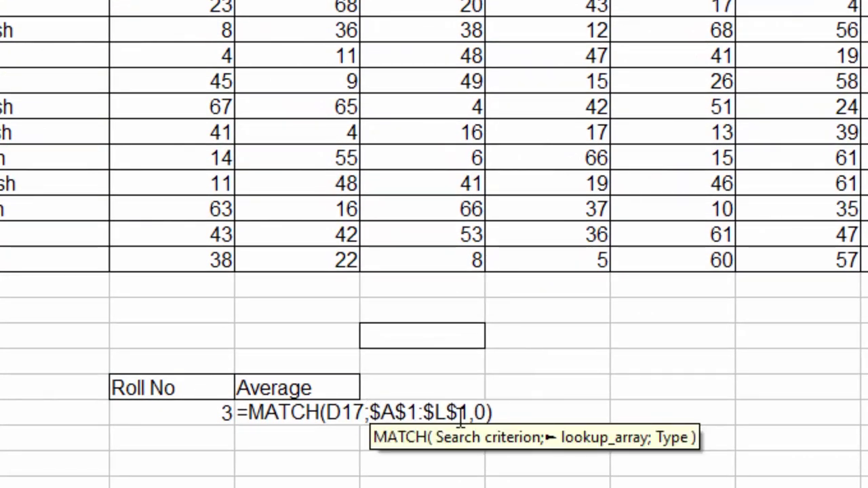
click(474, 411)
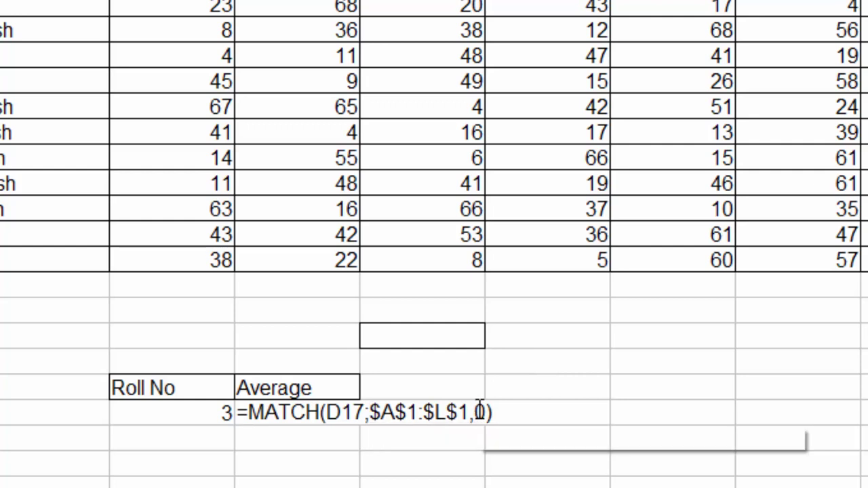
key(BackSpace)
text(;)
key(Return)
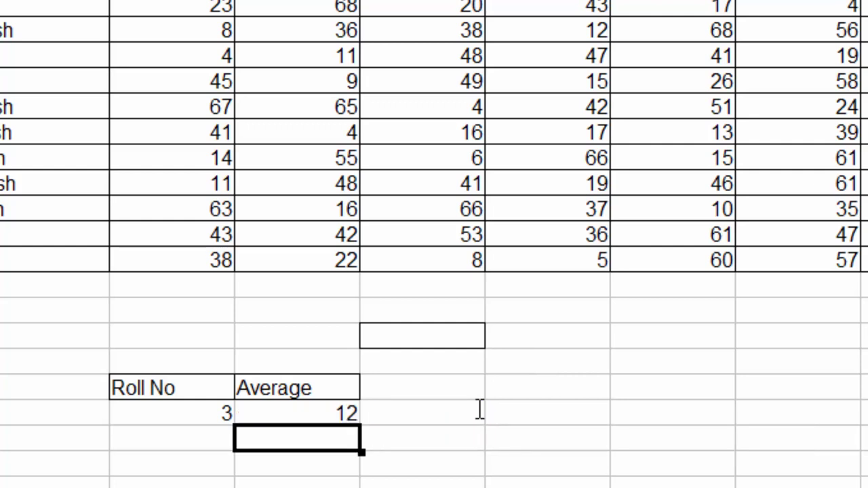
click(289, 413)
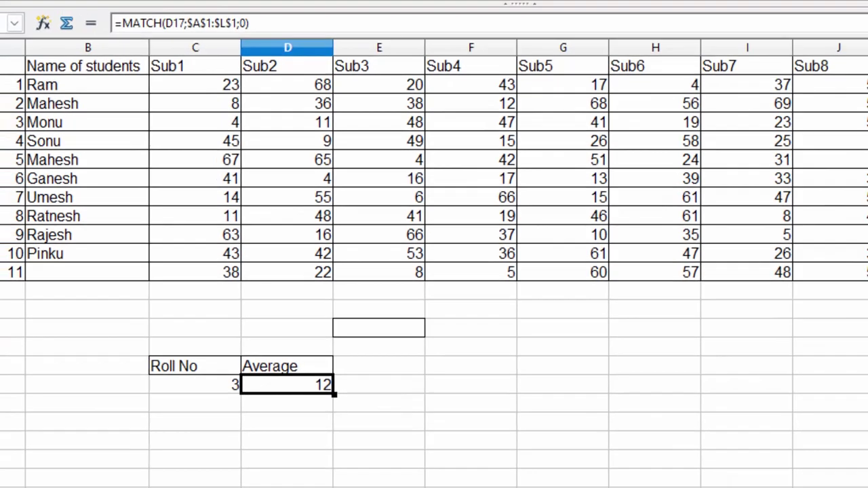
click(54, 120)
click(135, 120)
click(213, 120)
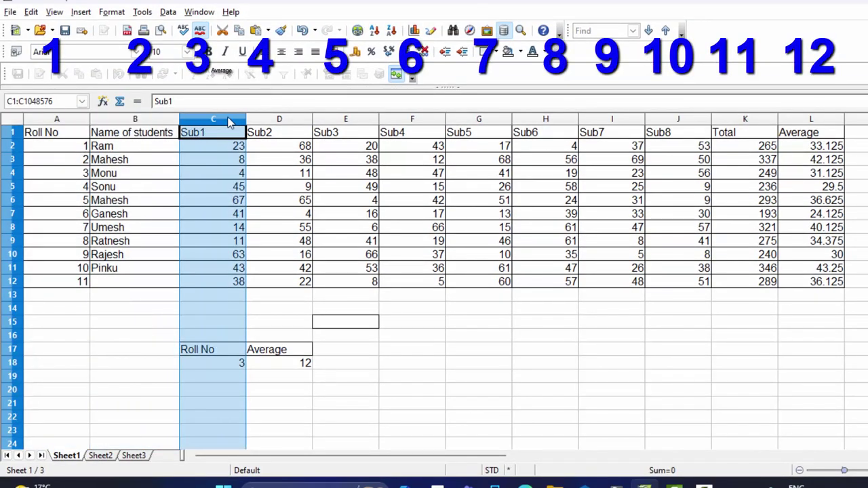
click(273, 120)
click(441, 120)
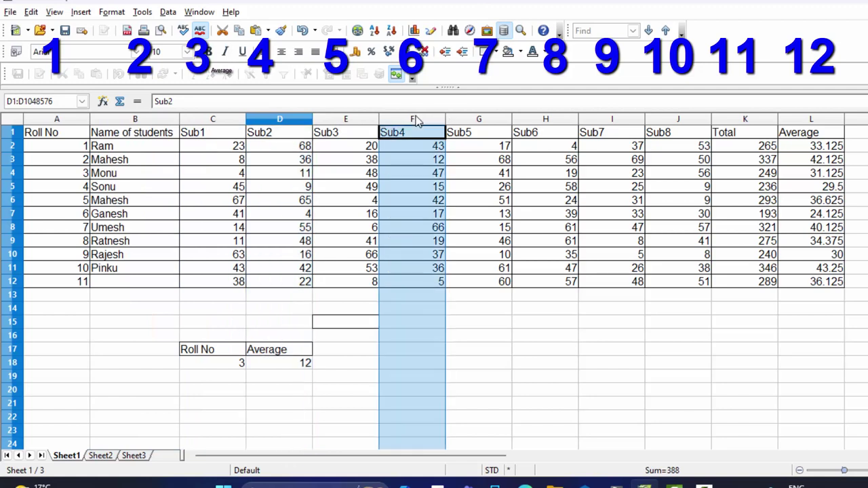
click(480, 120)
click(532, 121)
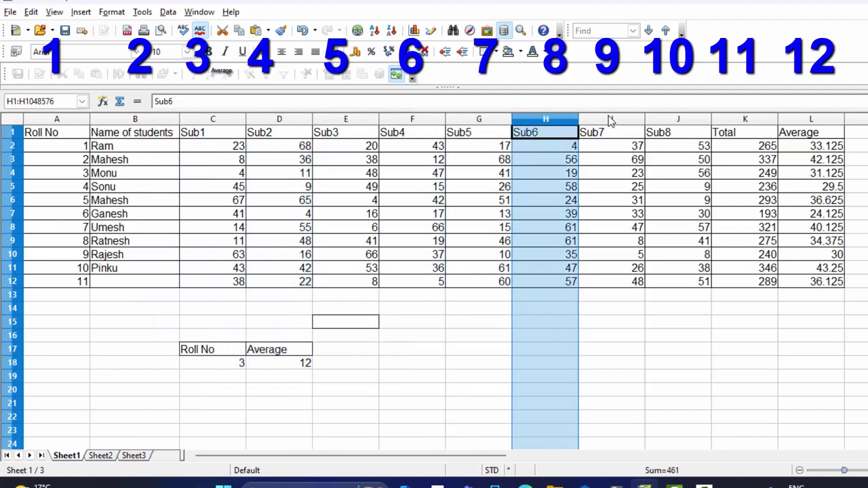
click(682, 122)
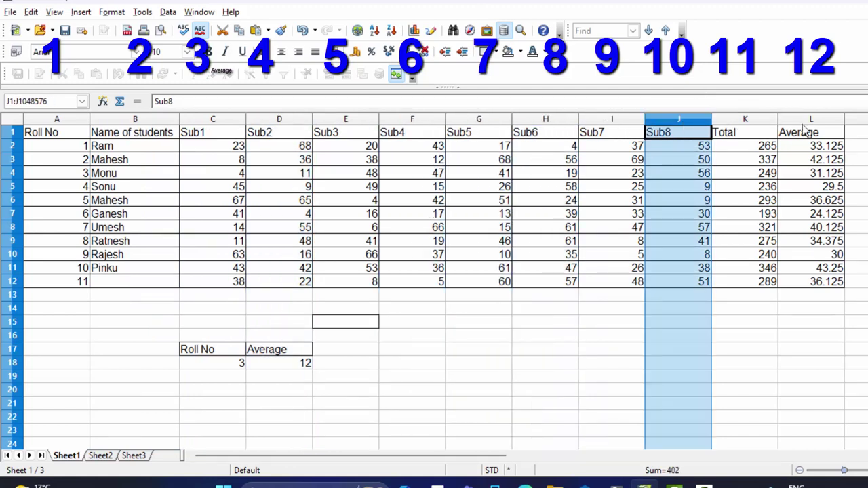
click(296, 351)
- Change the D17 lookup heading from Average to Sub1
double_click(297, 352)
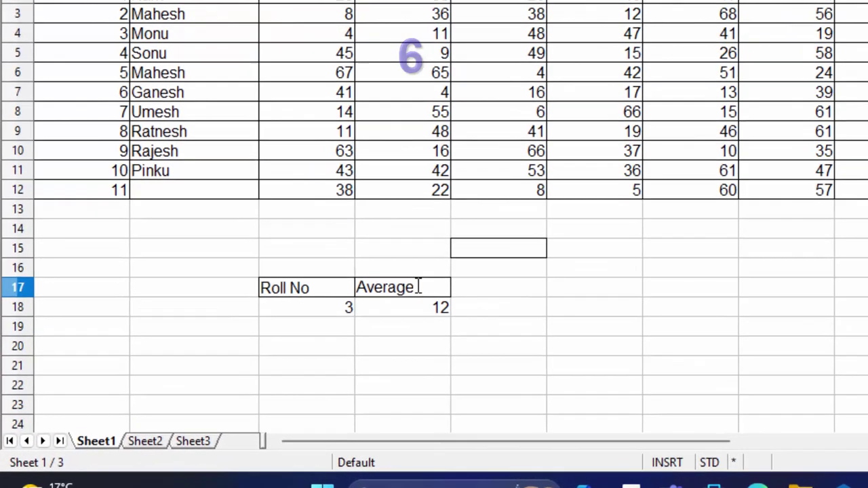
key(BackSpace)
key(BackSpace)
key(BackSpace)
key(BackSpace)
key(BackSpace)
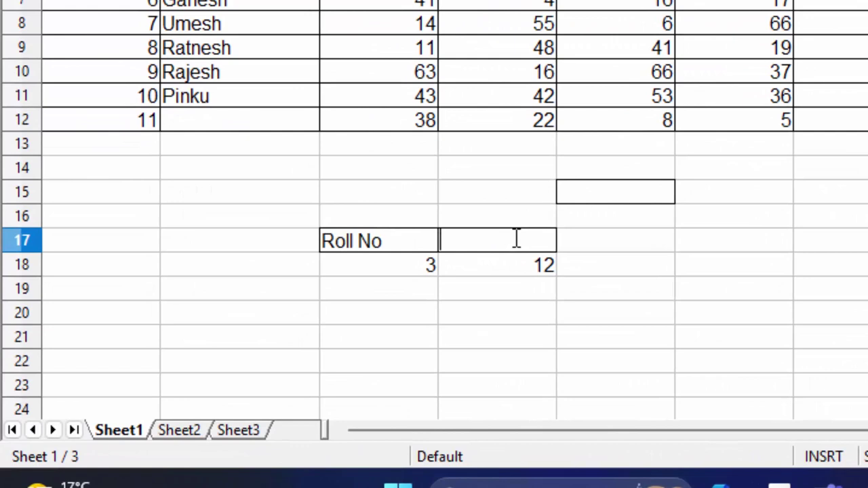
text(Sub)
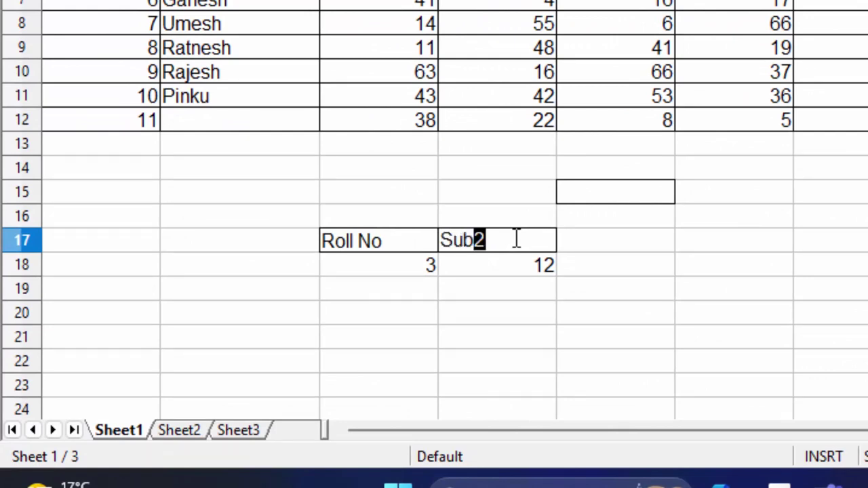
text(1)
key(Return)
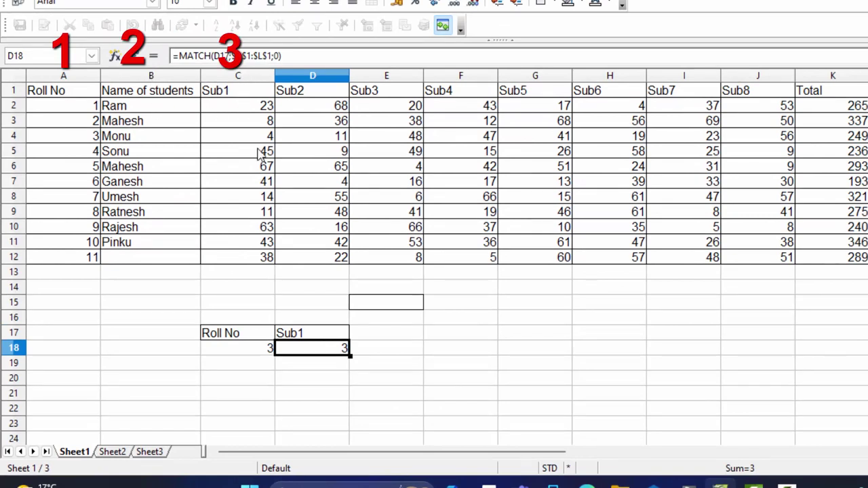
- Change the D17 heading to Sub5 and clear the MATCH result in D18
click(324, 338)
double_click(323, 337)
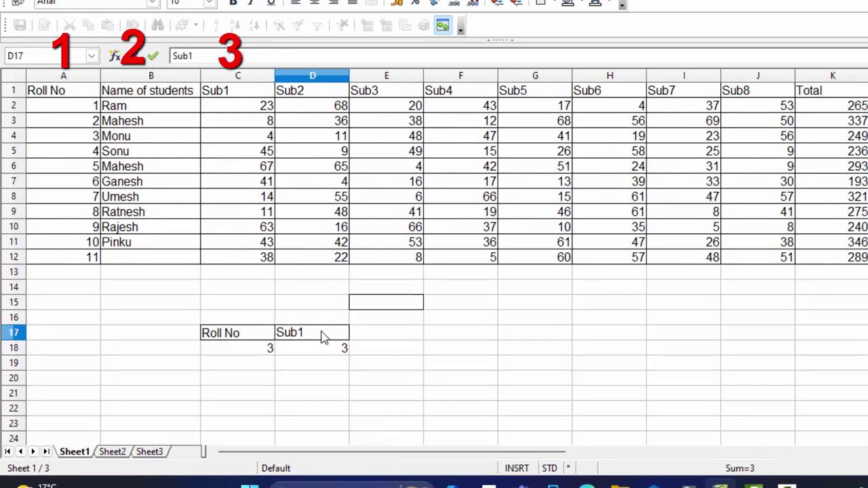
text(5)
key(Return)
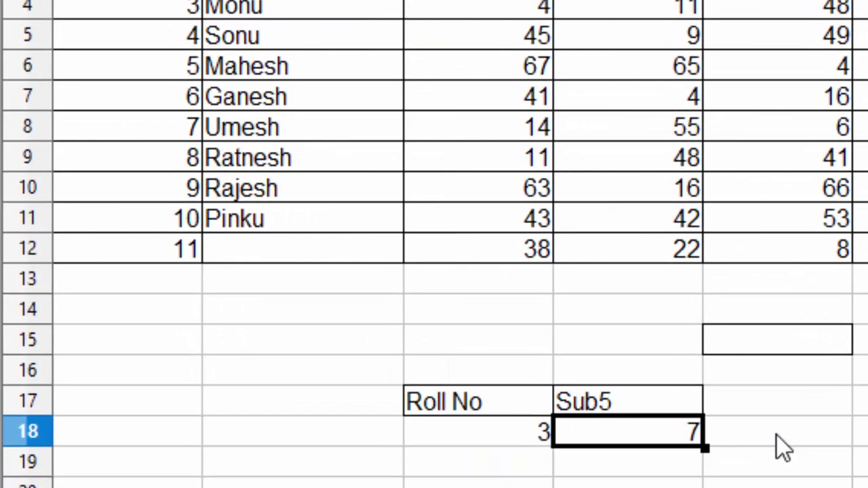
key(BackSpace)
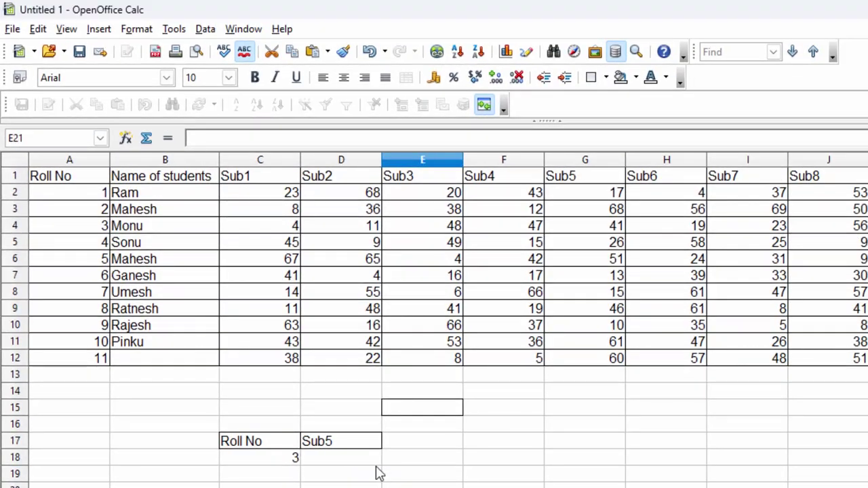
- Begin =vlookup( in D18 with C18 as the key and A1:L12 as the table
click(353, 461)
text(=)
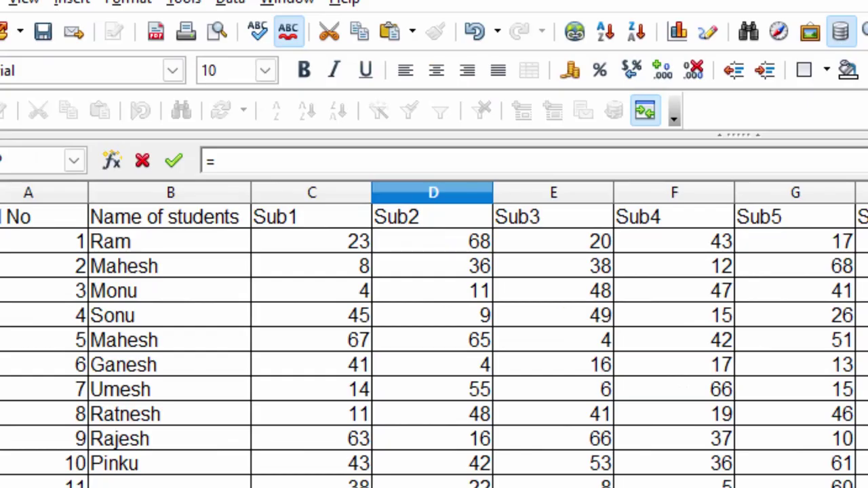
text(vlook)
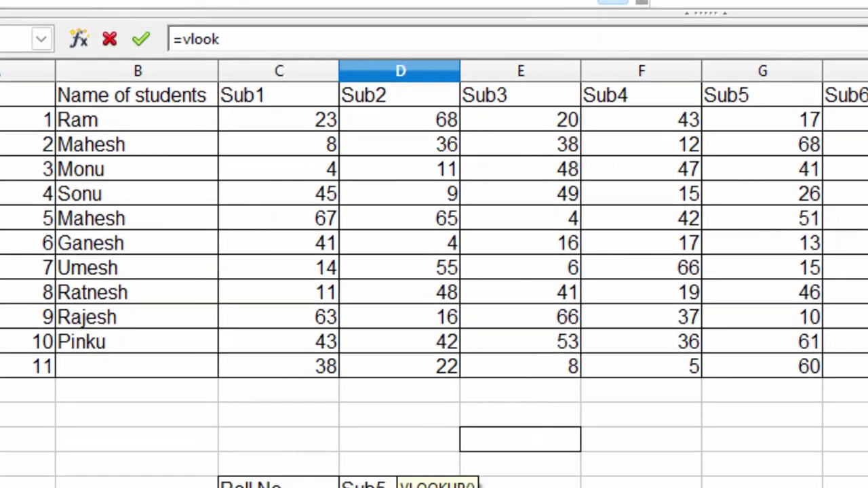
text(up()
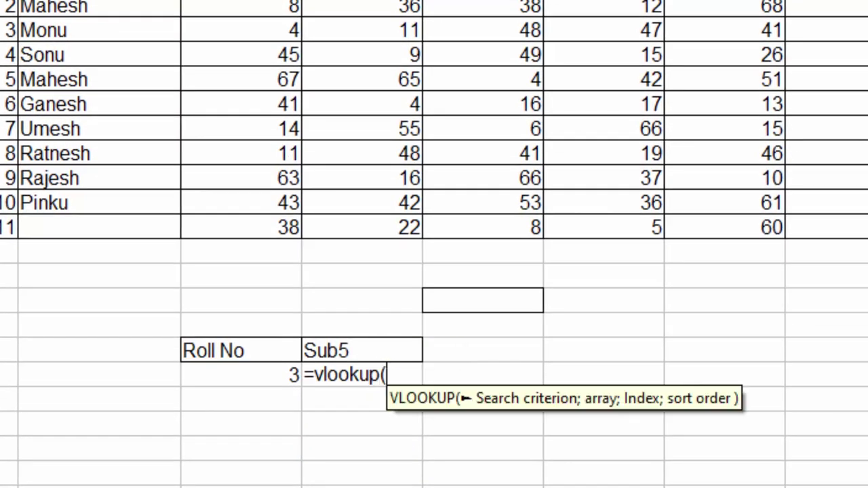
click(229, 377)
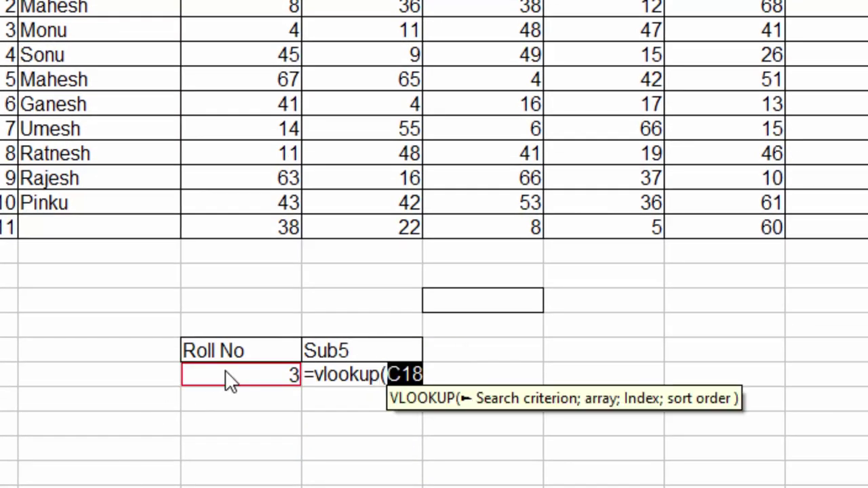
text(,)
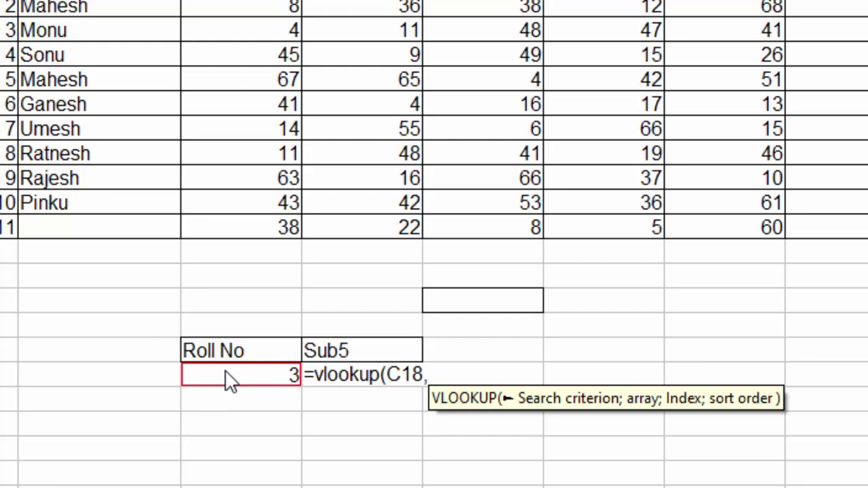
key(BackSpace)
text(;)
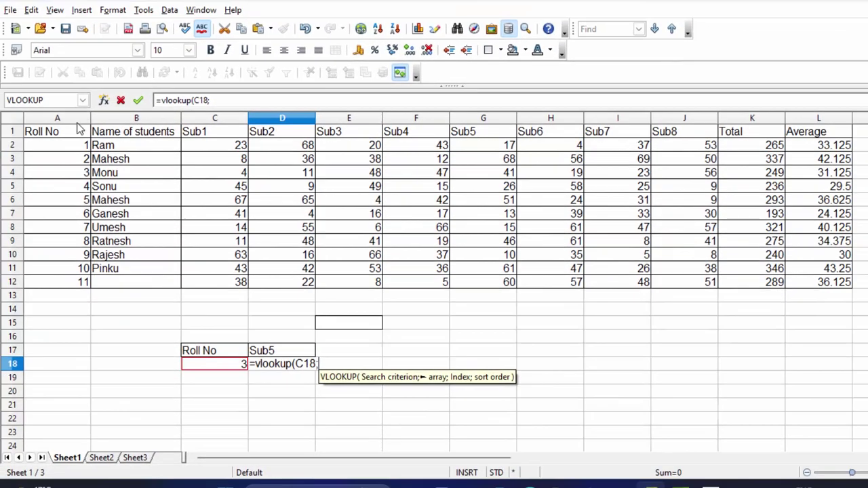
mouse_move(65, 134)
mouse_down()
mouse_move(594, 256)
mouse_move(798, 290)
mouse_up()
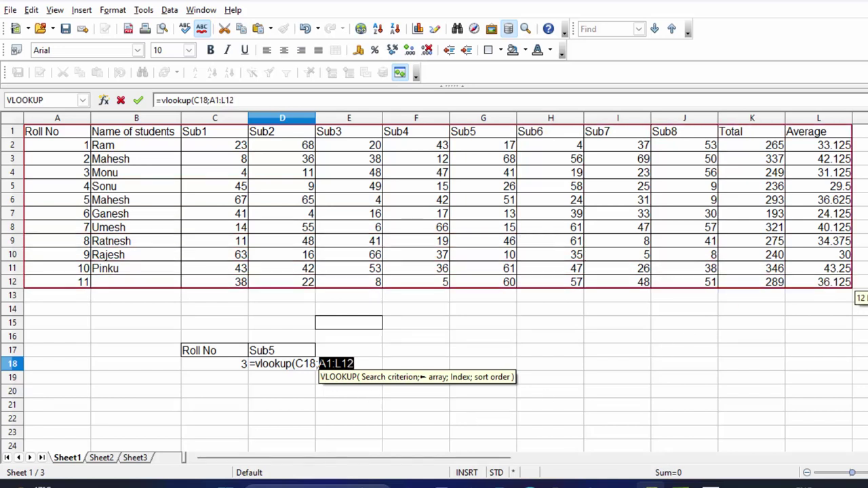
- Make the lookup table range absolute as $A$1:$L$12
key(Left)
text($)
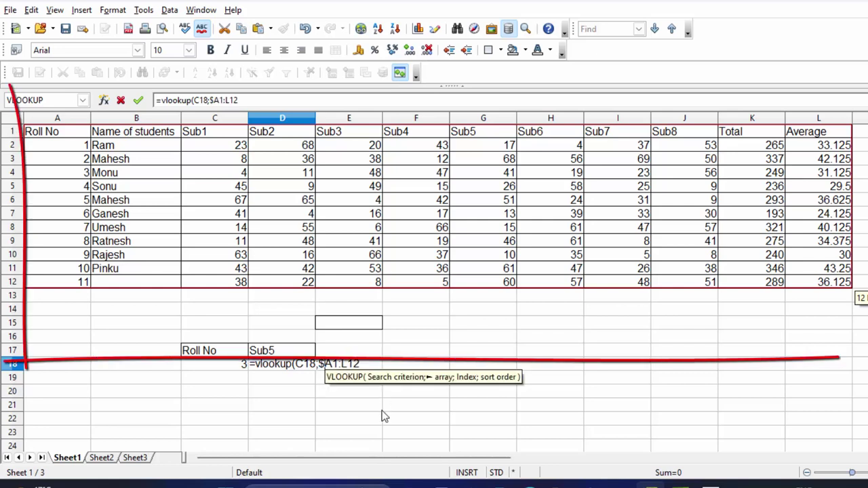
key(Right)
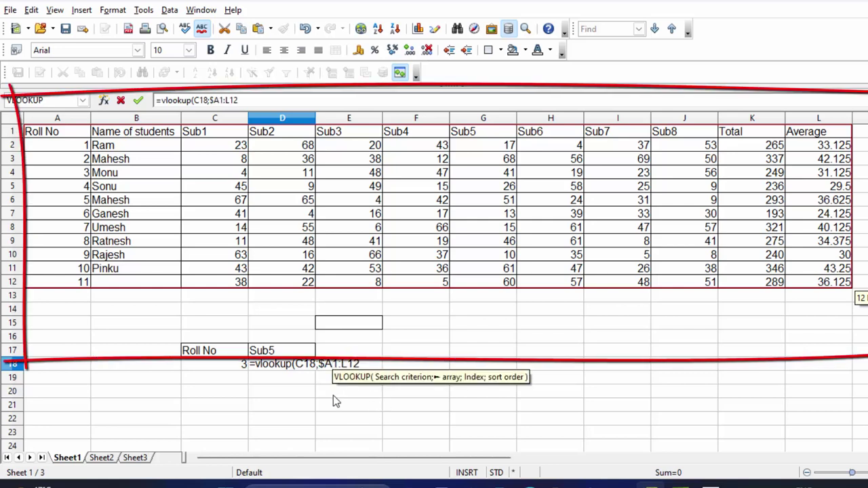
text($A)
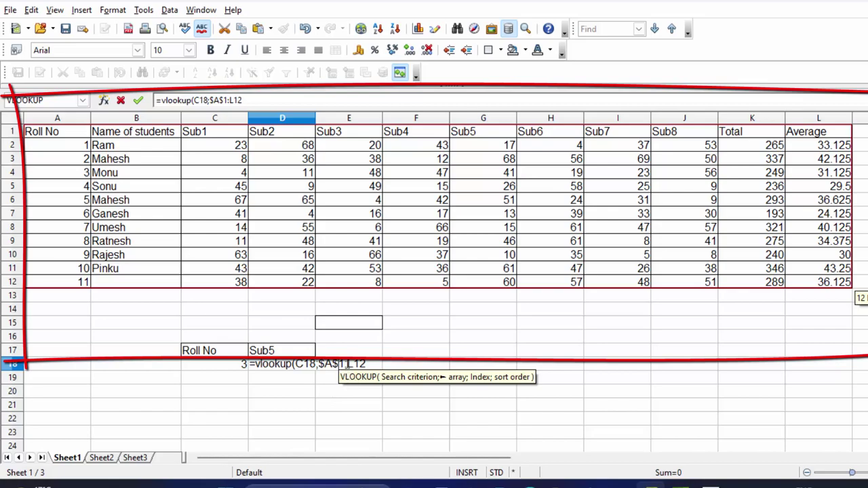
text($)
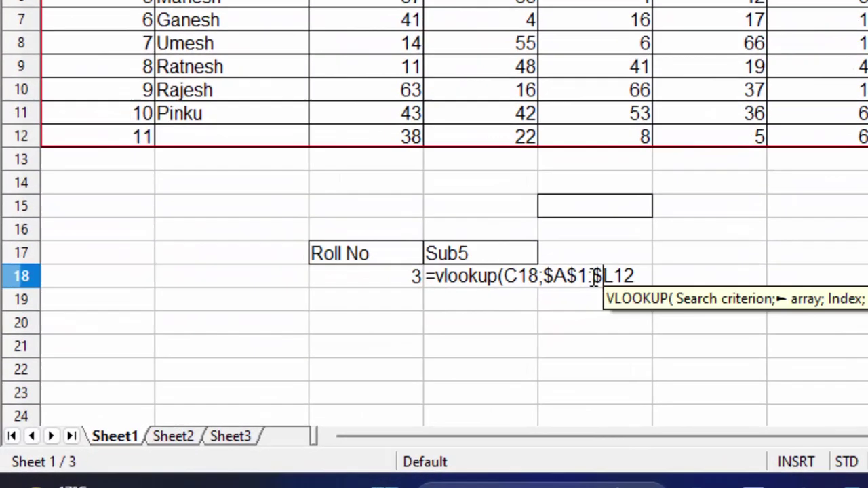
click(614, 280)
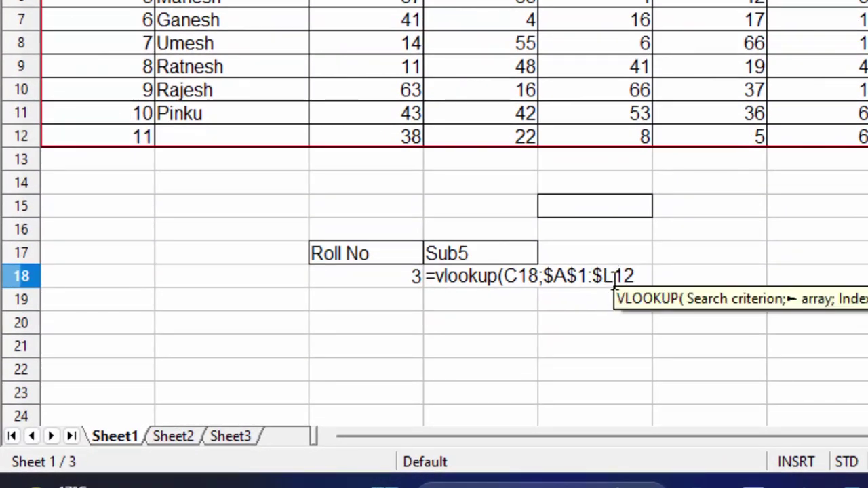
text($)
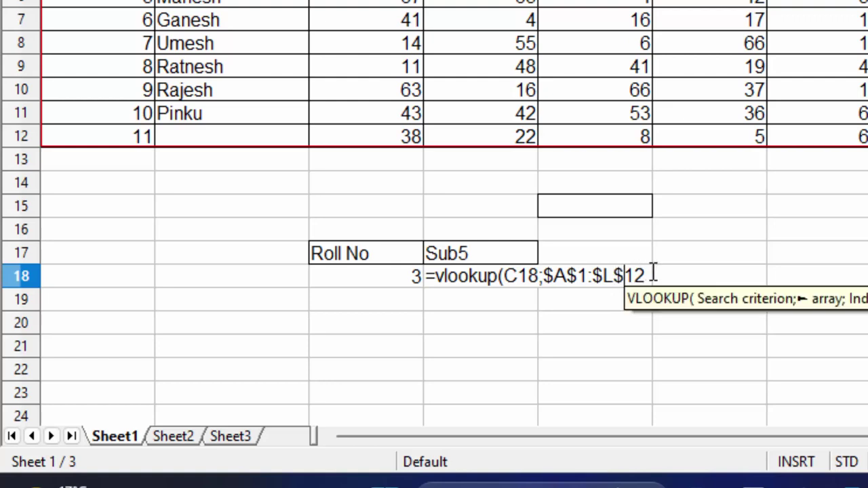
click(648, 276)
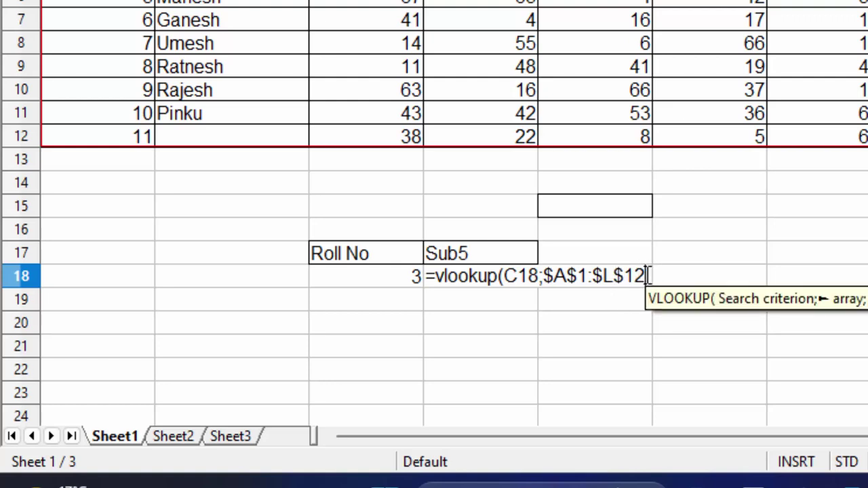
- Add a nested MATCH of the D17 header against heading row A1:L1
text(;)
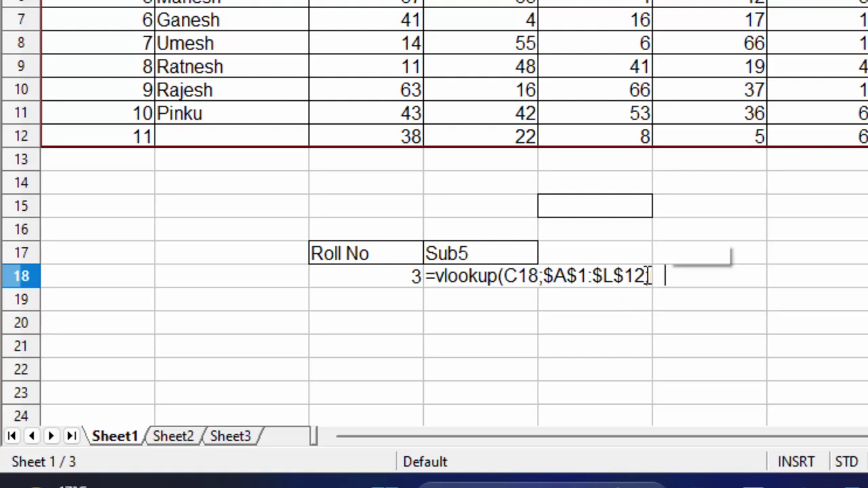
text(match)
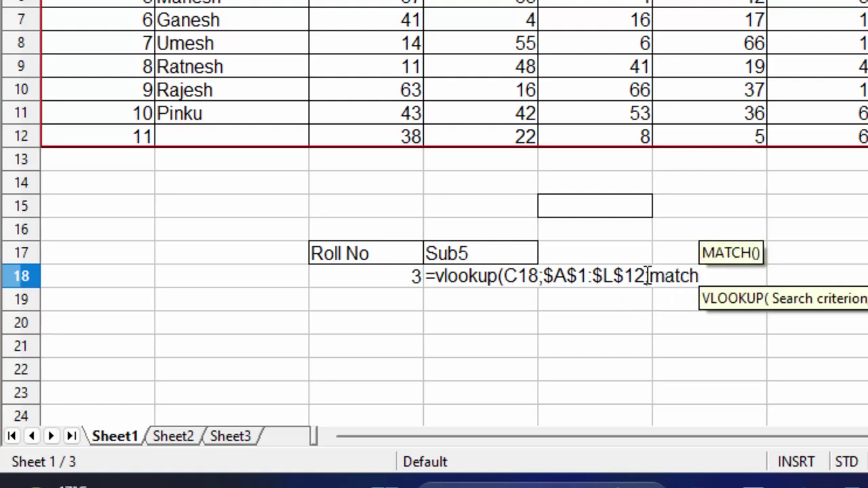
text(()
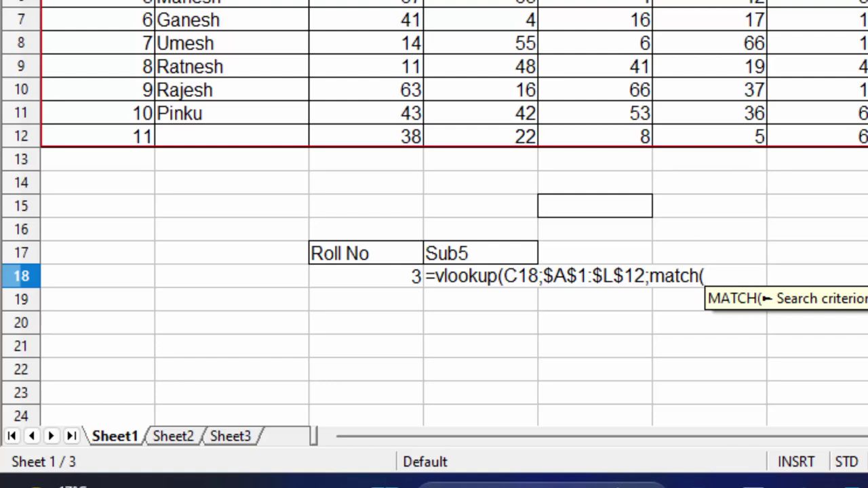
click(491, 256)
text(;)
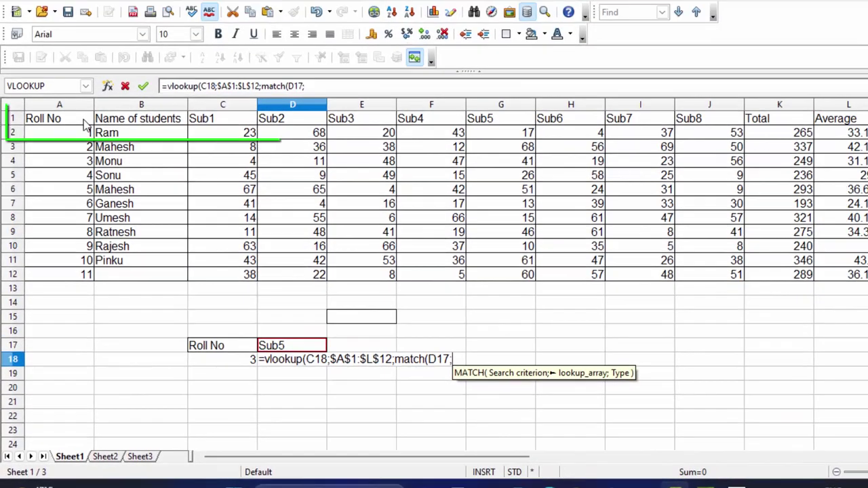
mouse_move(48, 119)
mouse_down()
mouse_move(759, 122)
mouse_move(826, 113)
mouse_up()
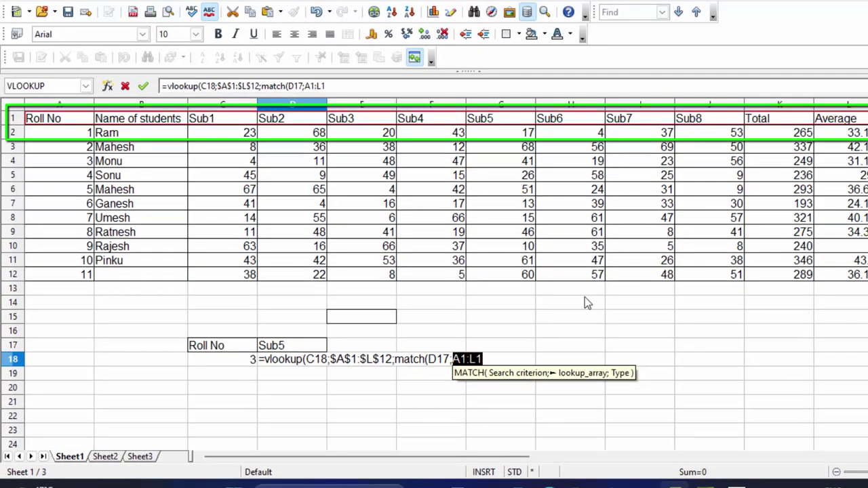
- Make the heading range $A$1:$L$1 and close with ;0);0), returning 41
click(453, 357)
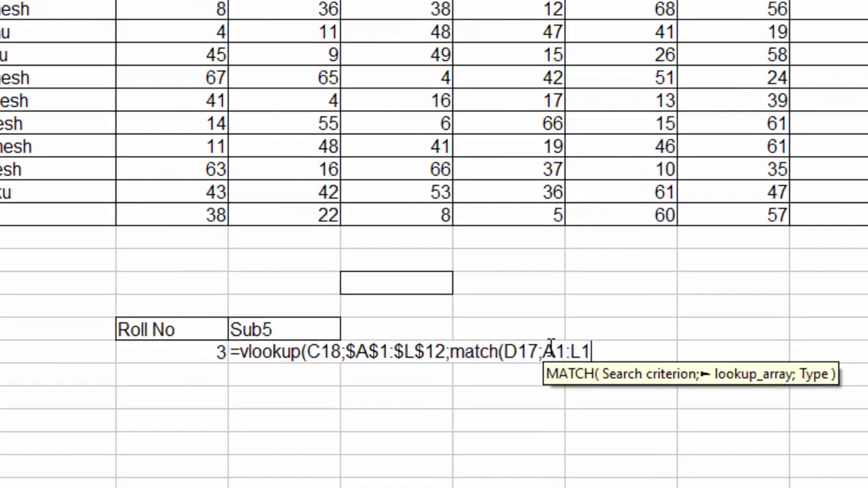
text($)
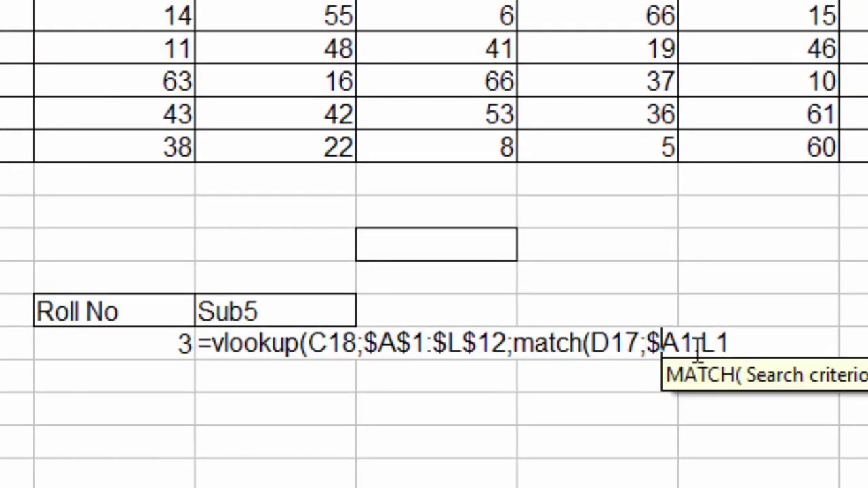
click(681, 337)
text($)
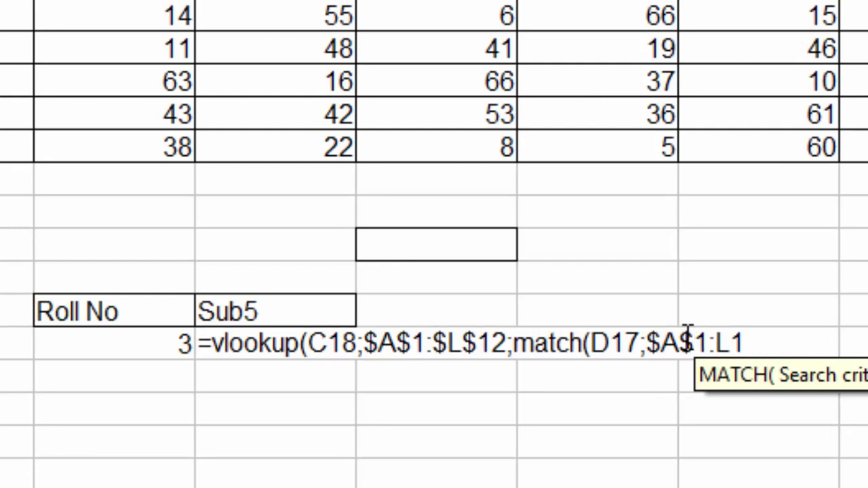
click(719, 343)
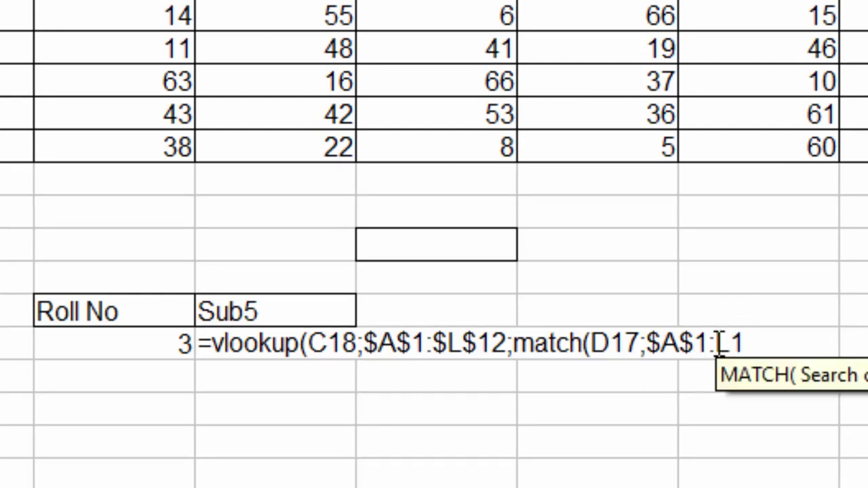
text($)
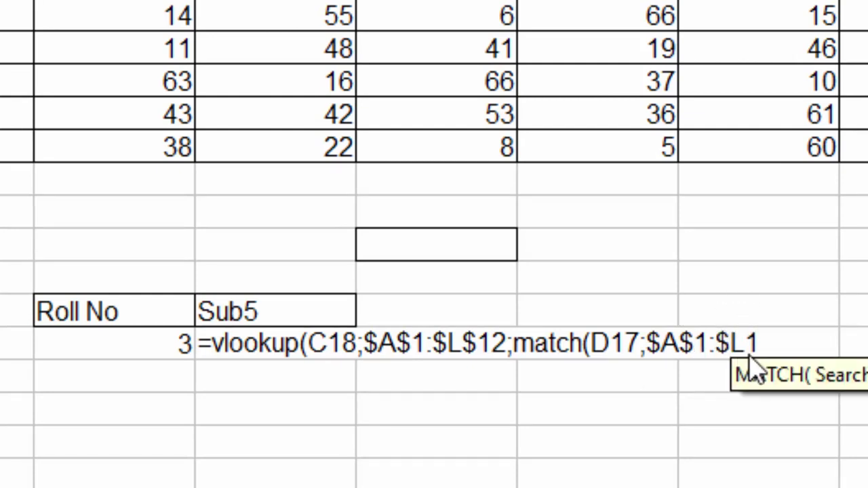
click(753, 346)
text($)
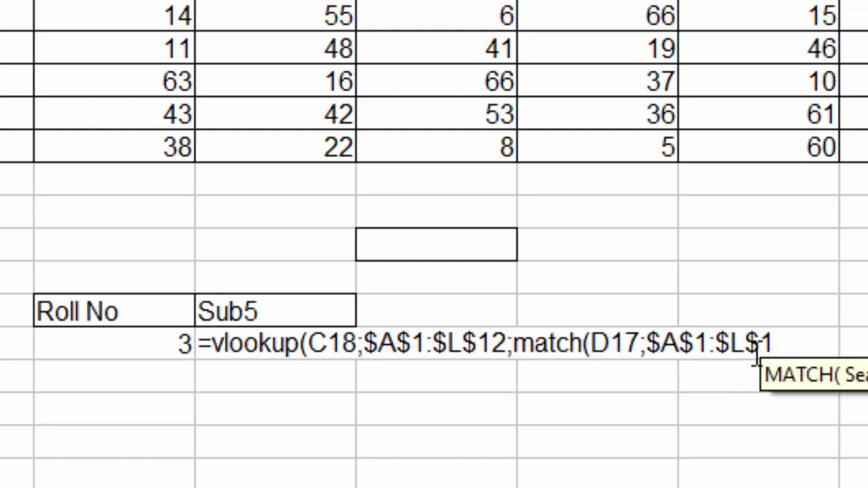
click(823, 347)
text(;)
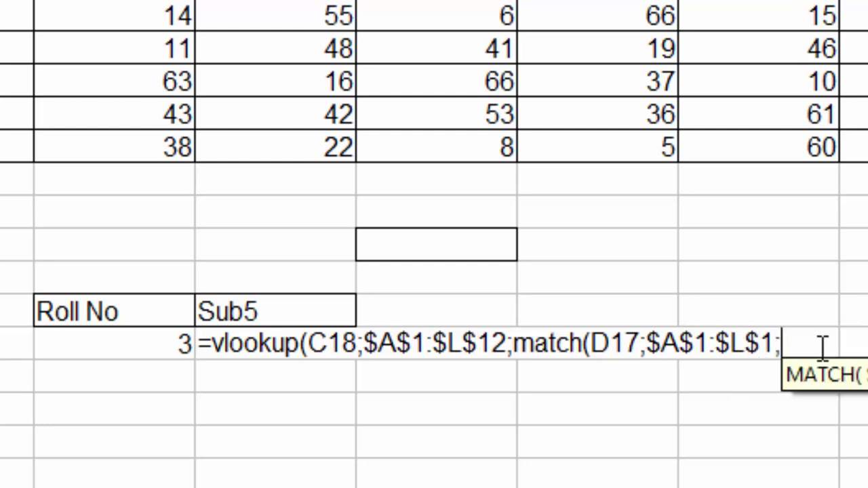
text(0);)
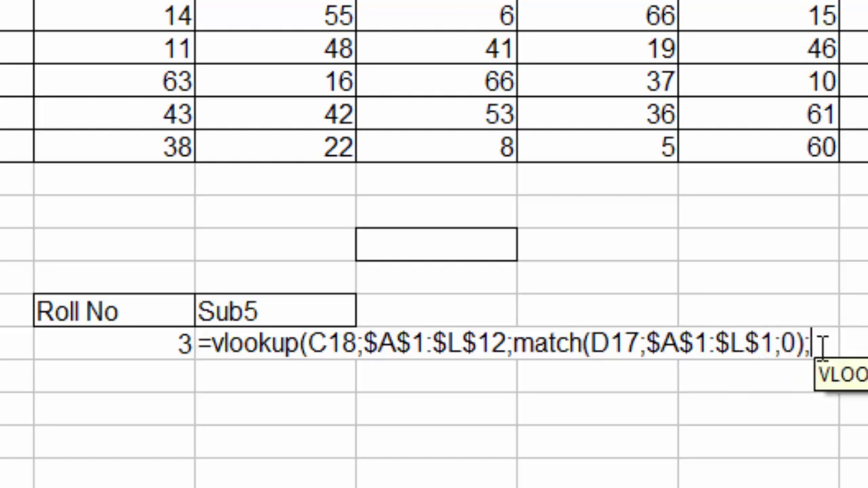
text(0)
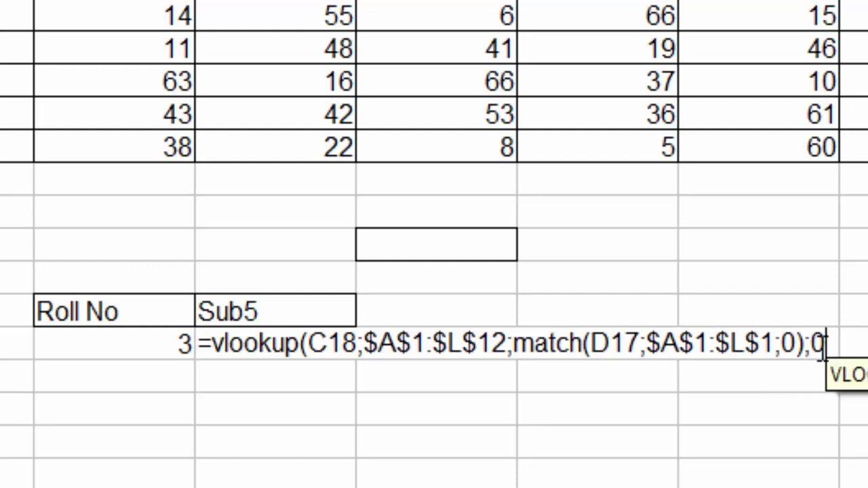
text())
key(Return)
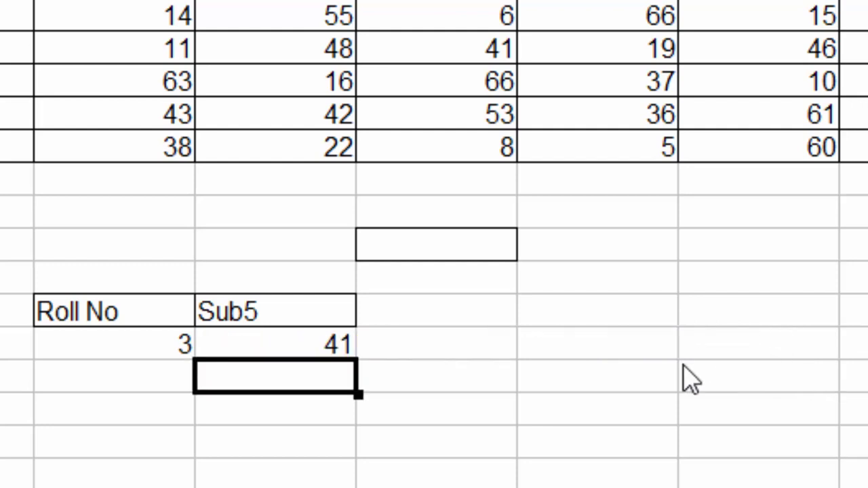
- Highlight roll 3's row A4:G4, from Monu through Sub5, in yellow
click(173, 346)
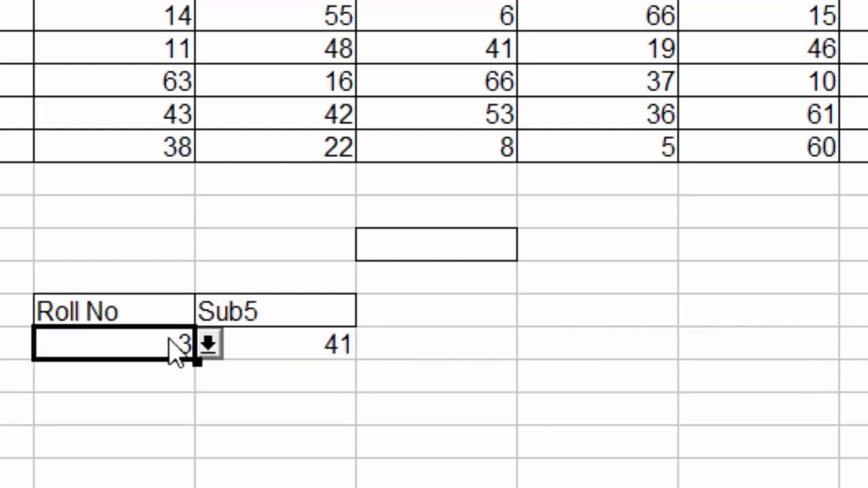
click(270, 352)
click(122, 353)
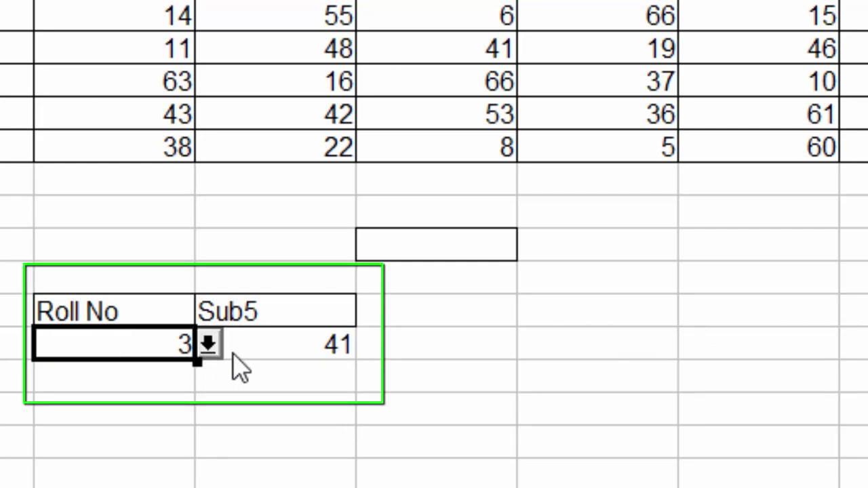
click(304, 357)
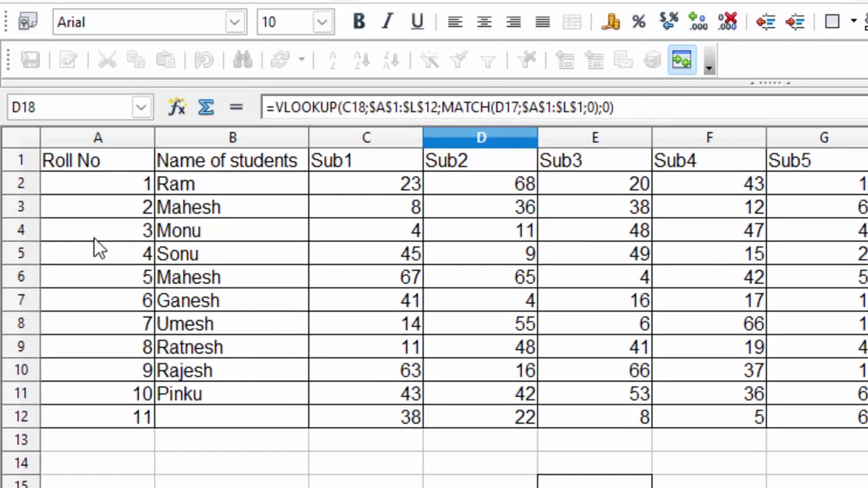
click(102, 231)
drag(101, 230, 827, 231)
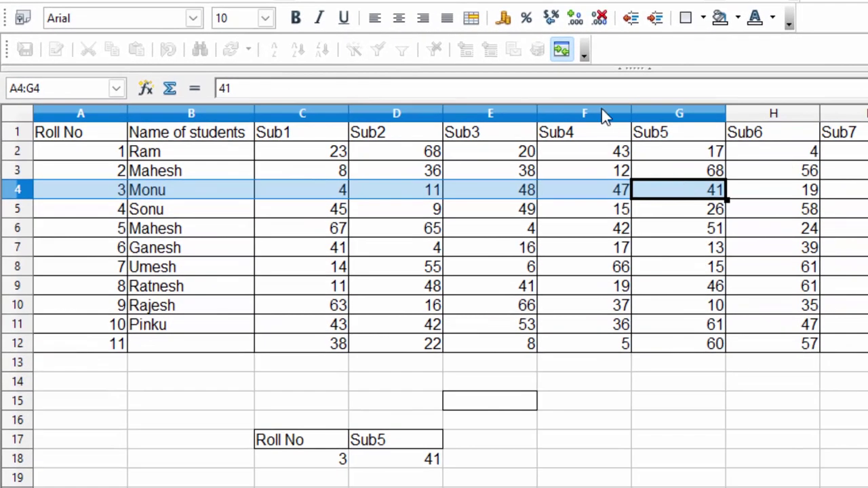
click(738, 18)
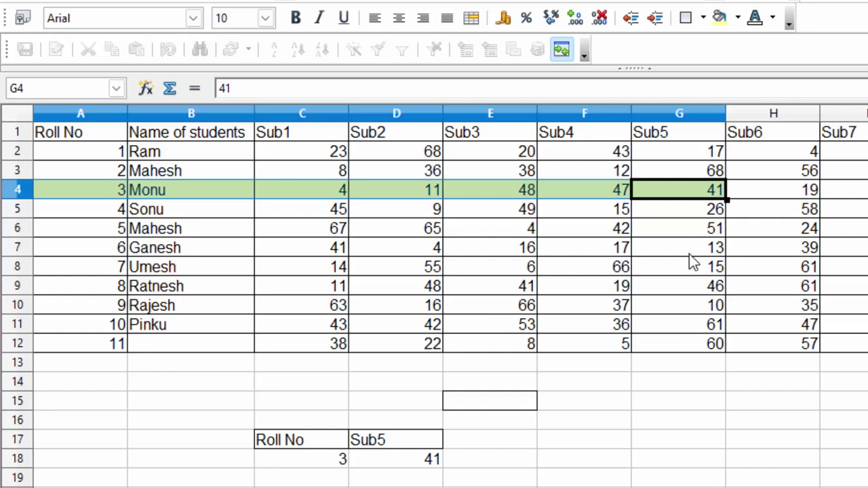
drag(692, 262, 687, 245)
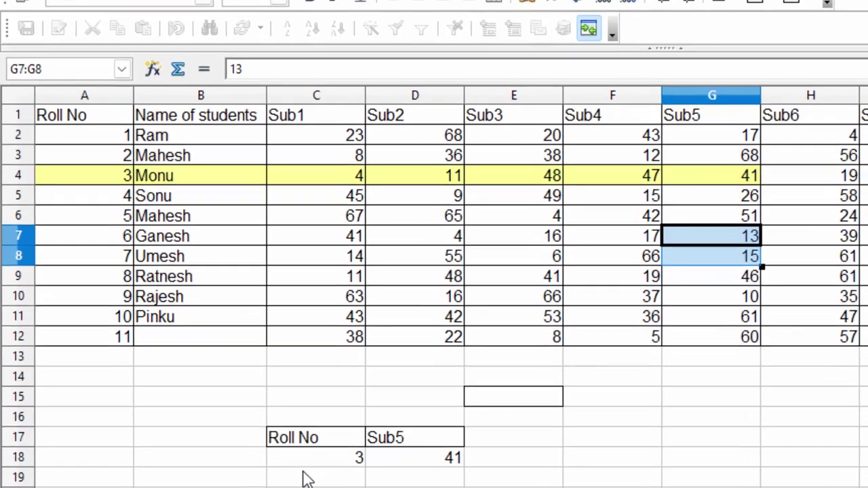
- Pick roll number 4 in C18's dropdown so Sub5 shows 26
click(299, 464)
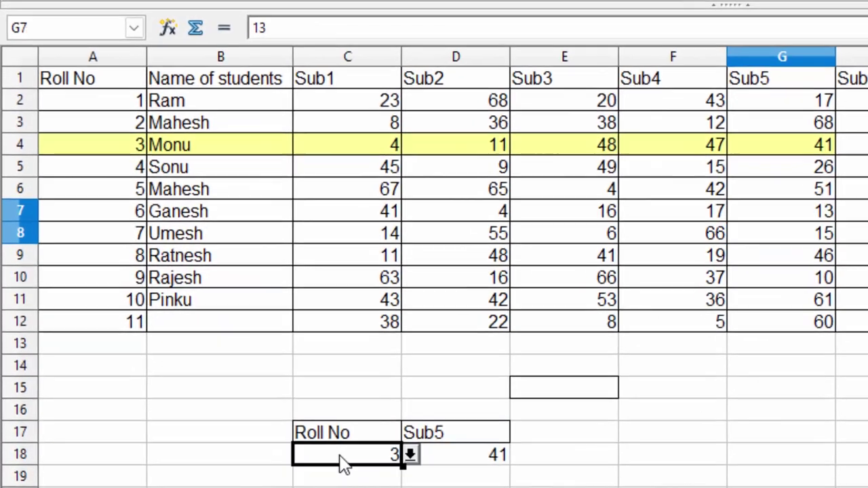
click(432, 454)
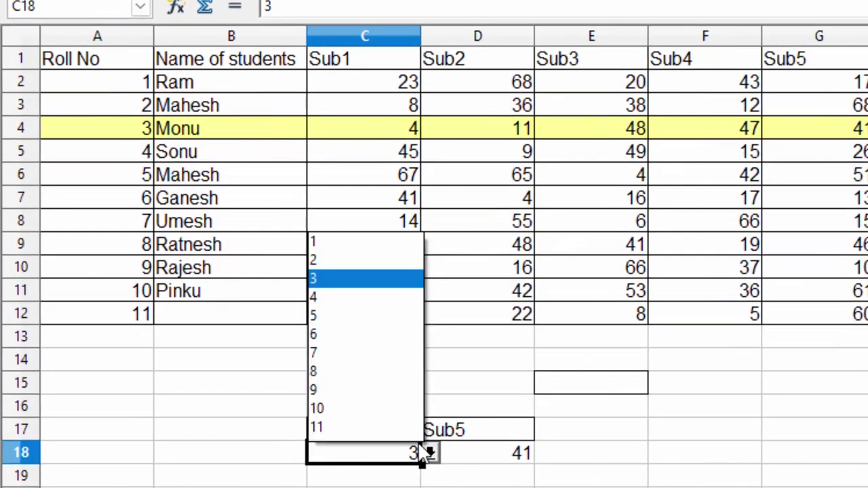
click(331, 299)
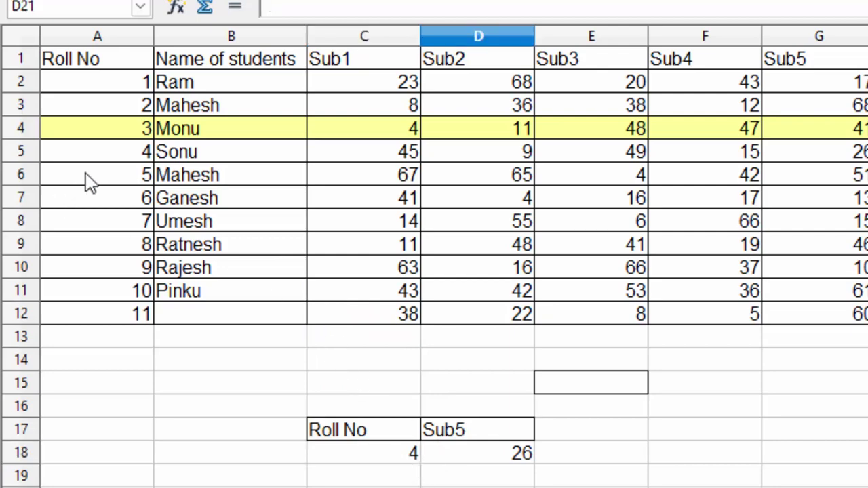
- Fill Sonu's row A5:G5 with a pink background
mouse_move(98, 151)
mouse_down()
mouse_move(343, 178)
mouse_move(846, 153)
mouse_up()
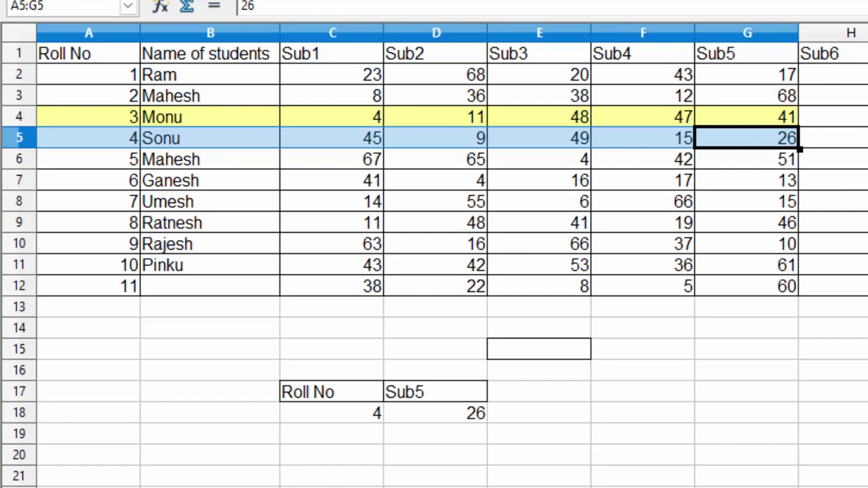
click(822, 2)
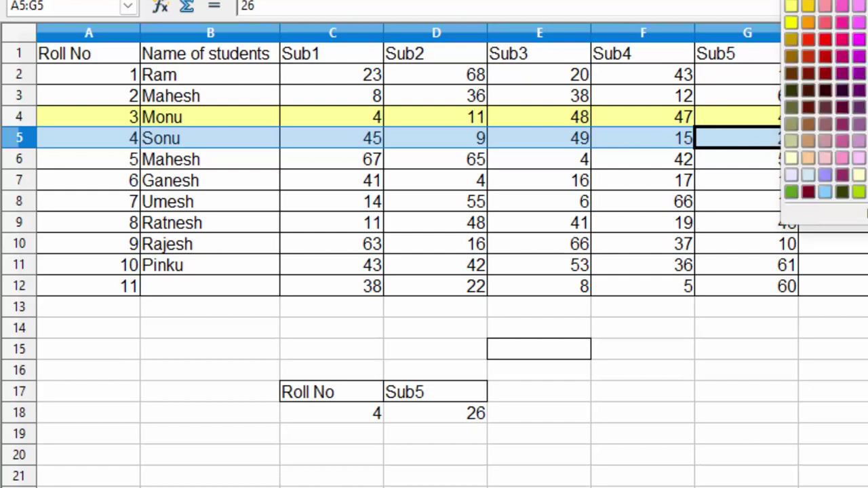
click(827, 5)
click(727, 249)
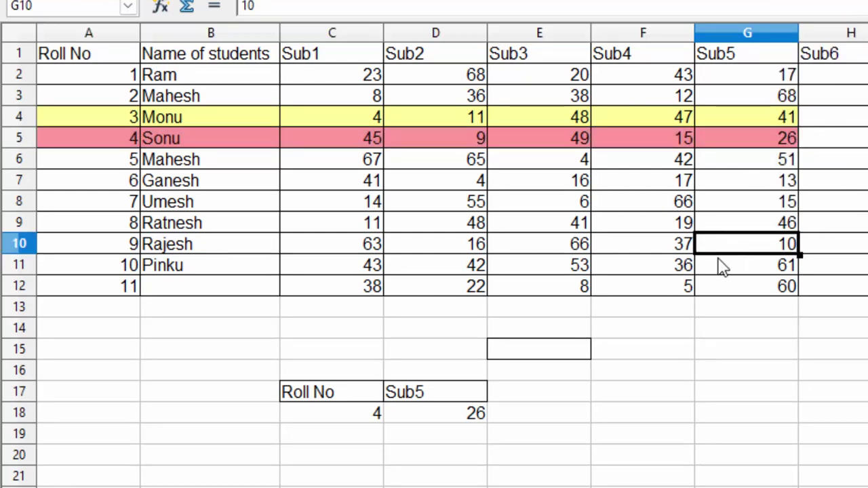
- Replace the D17 heading Sub5 with Average so D18 returns 29.5
click(450, 396)
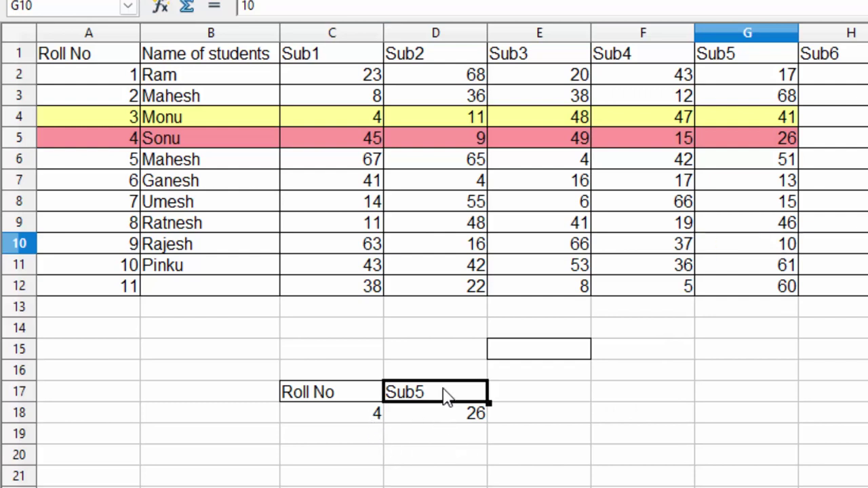
double_click(447, 393)
double_click(445, 391)
key(BackSpace)
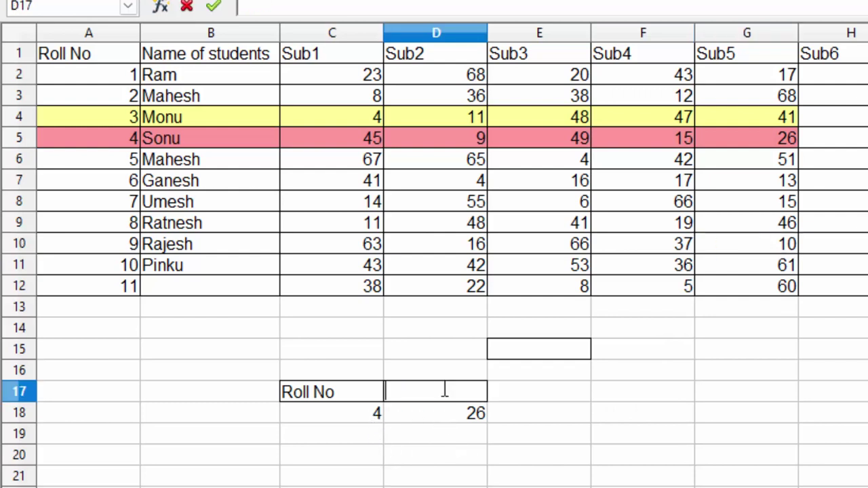
text(Aver)
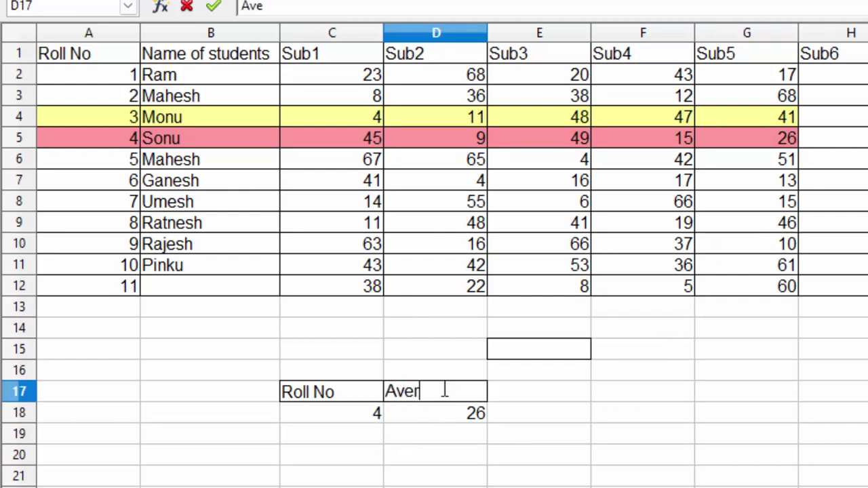
text(age)
key(Return)
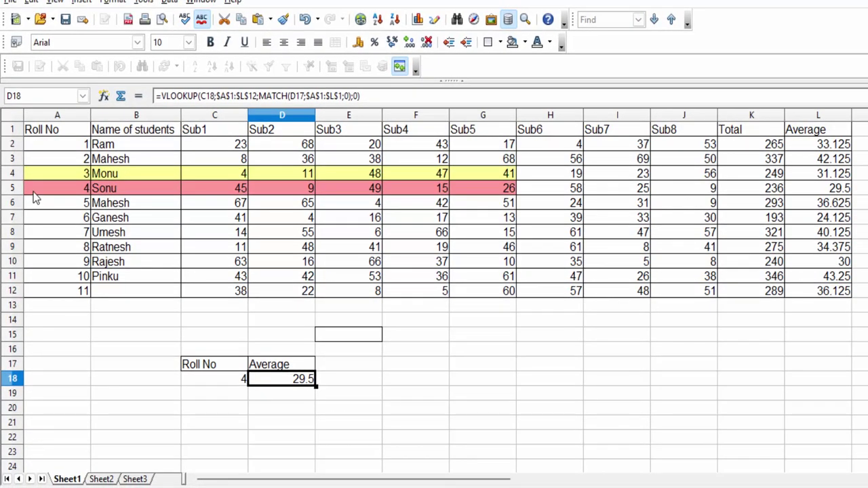
click(12, 190)
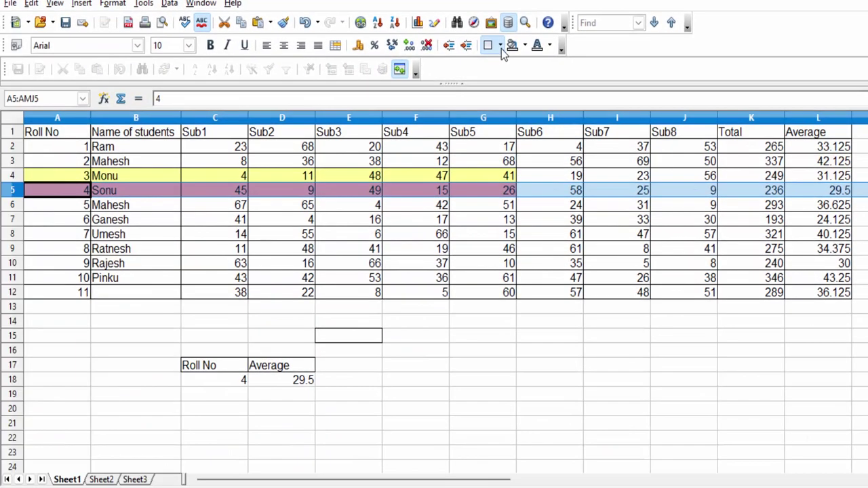
- Apply the Red 1 background to all of row 5, including Sub6–Sub8, Total and Average
click(503, 49)
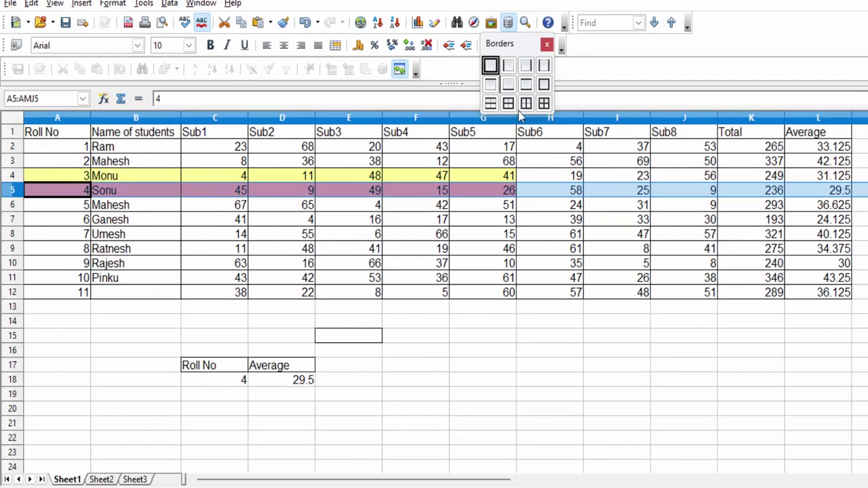
click(746, 78)
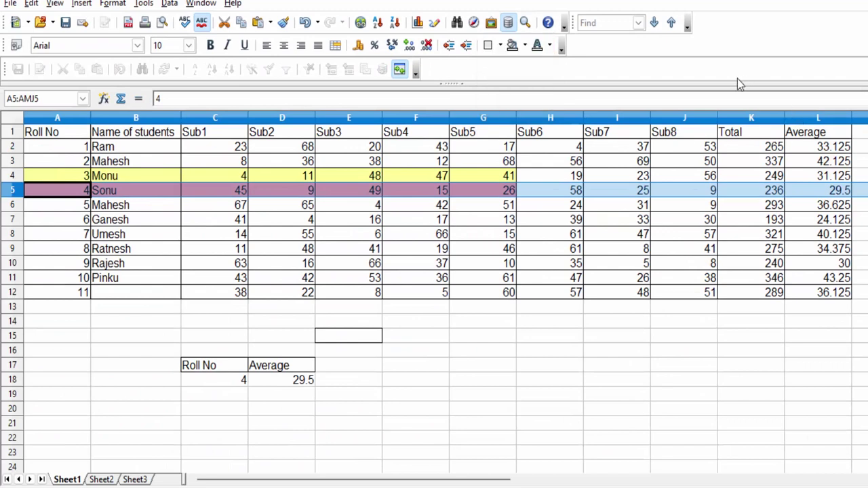
click(525, 46)
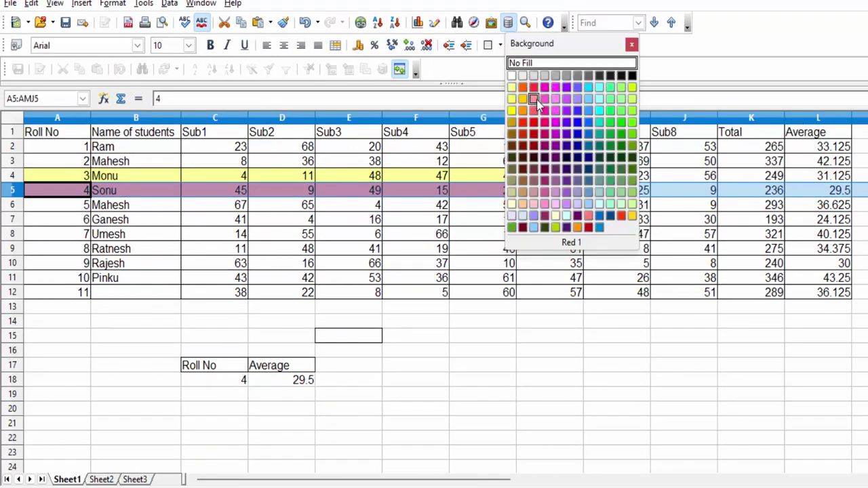
click(534, 99)
click(597, 221)
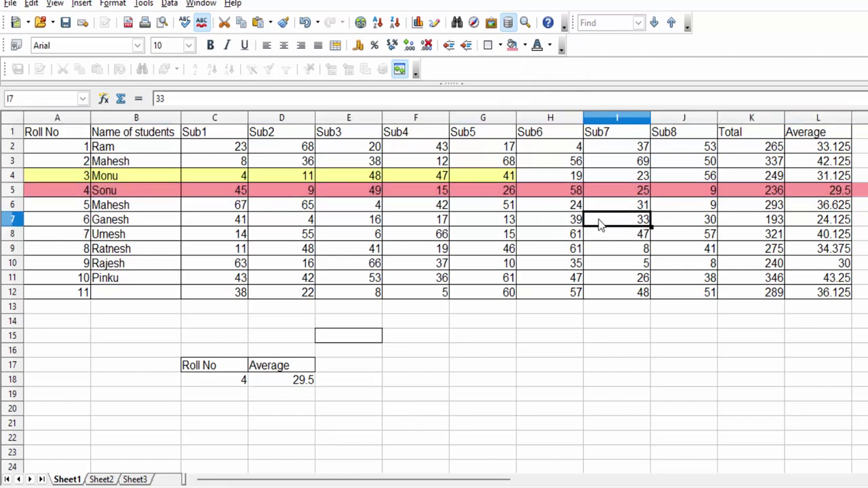
- Set the lookup roll number in C18 to 11, returning an average of 36.125
click(241, 380)
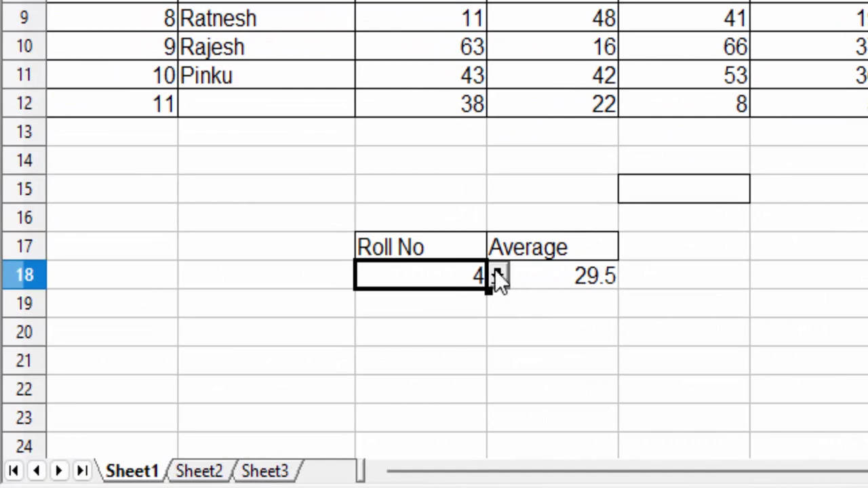
click(499, 275)
click(399, 244)
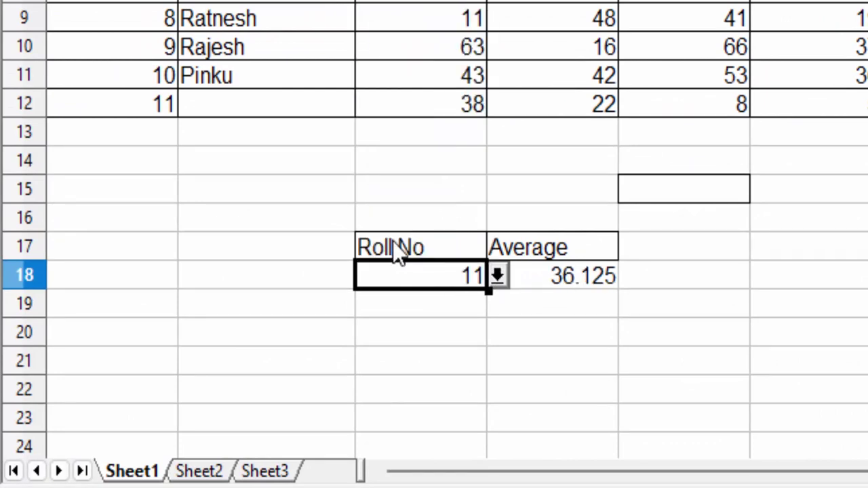
- Fill the blank name cell B12 with Rinku from its validity list
double_click(228, 107)
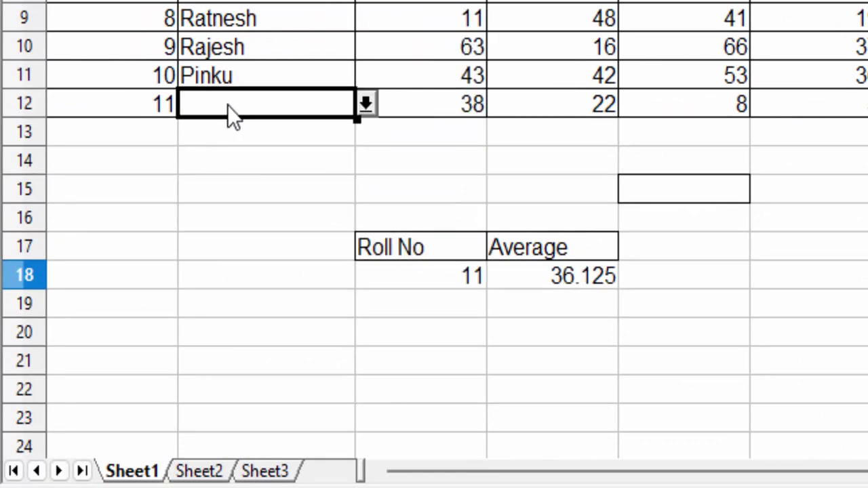
click(365, 105)
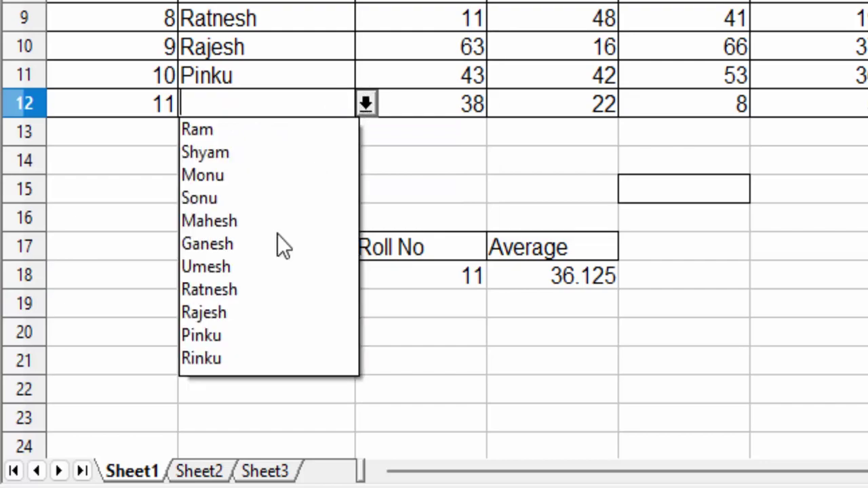
click(254, 362)
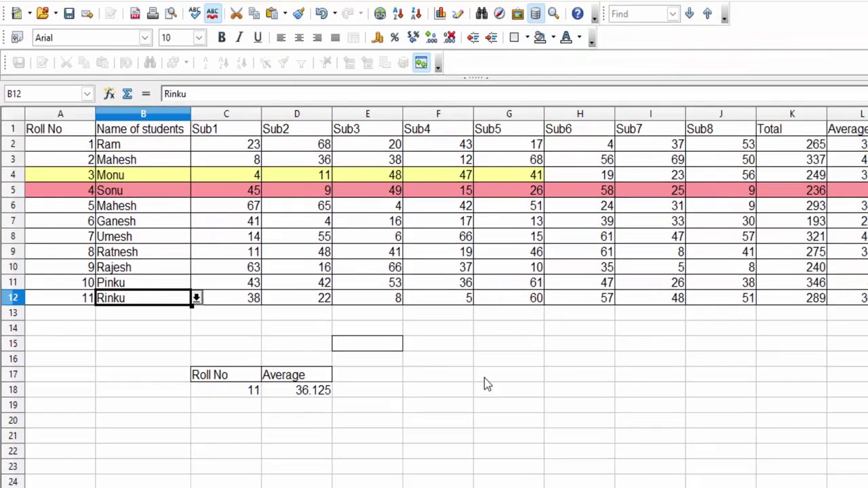
click(457, 390)
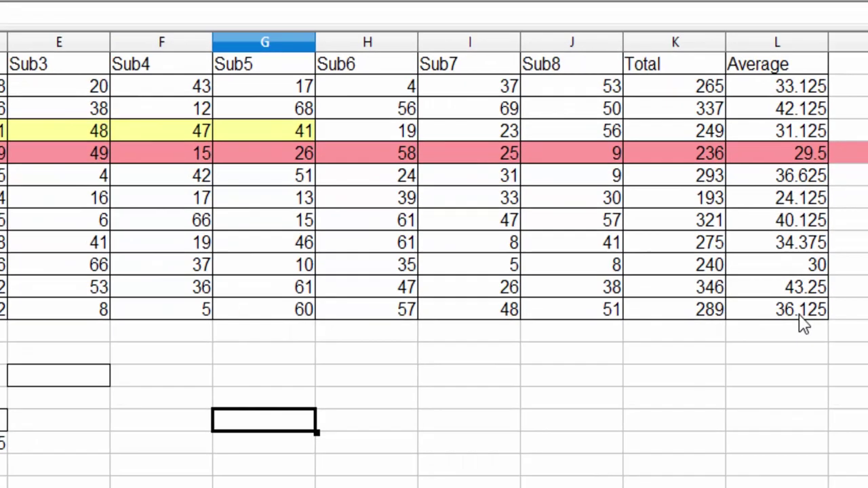
- Apply a Yellow green background to cells A12:L12 for Rinku's row
drag(817, 315, 64, 314)
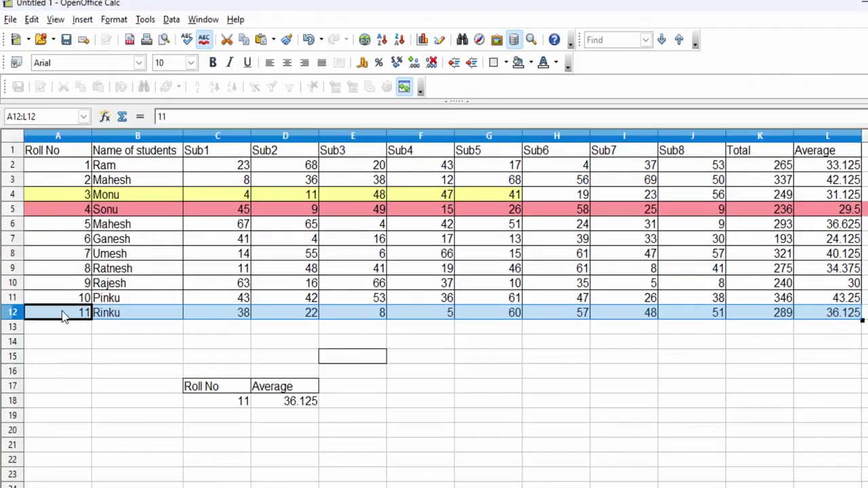
click(531, 63)
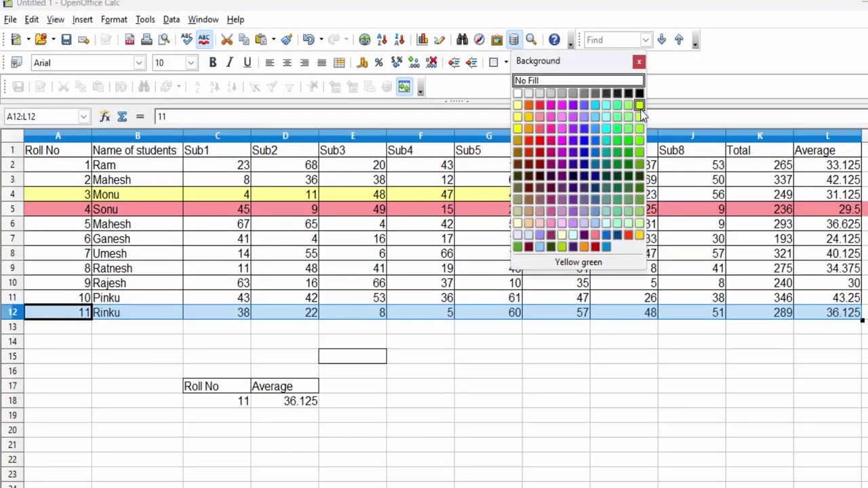
click(640, 105)
click(644, 358)
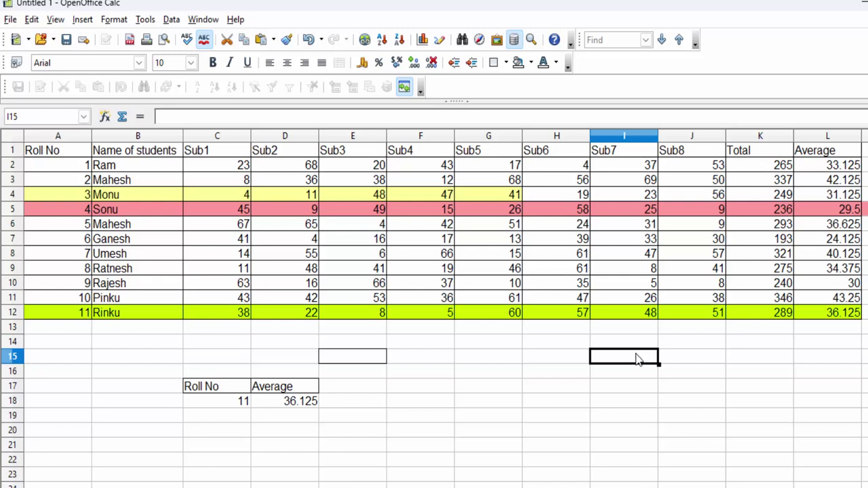
click(407, 403)
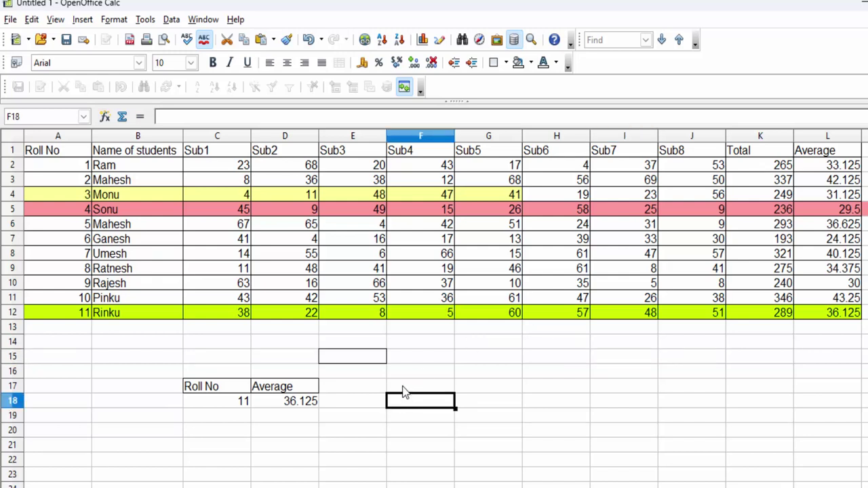